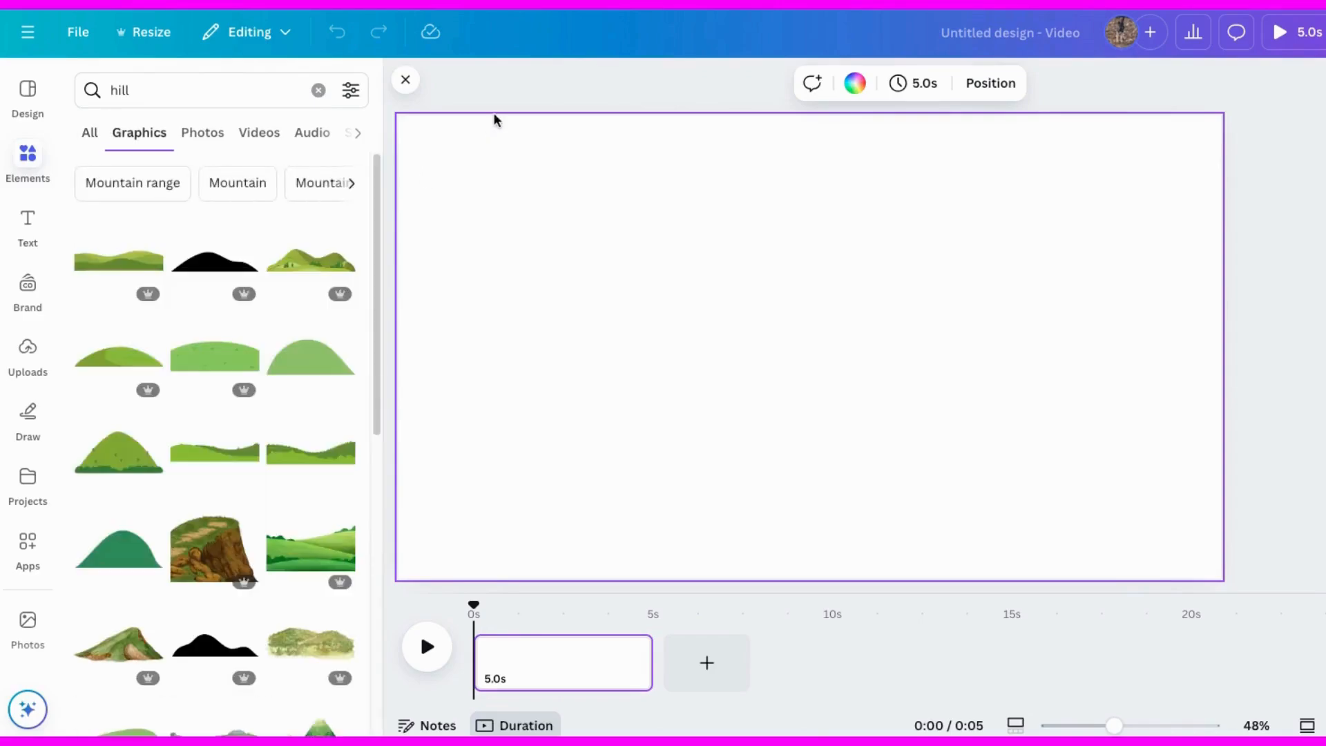
# Step: Add the two-tone green hills graphic from the hill results and size it to span the blank canvas
pyautogui.scroll(-2, 242, 330)
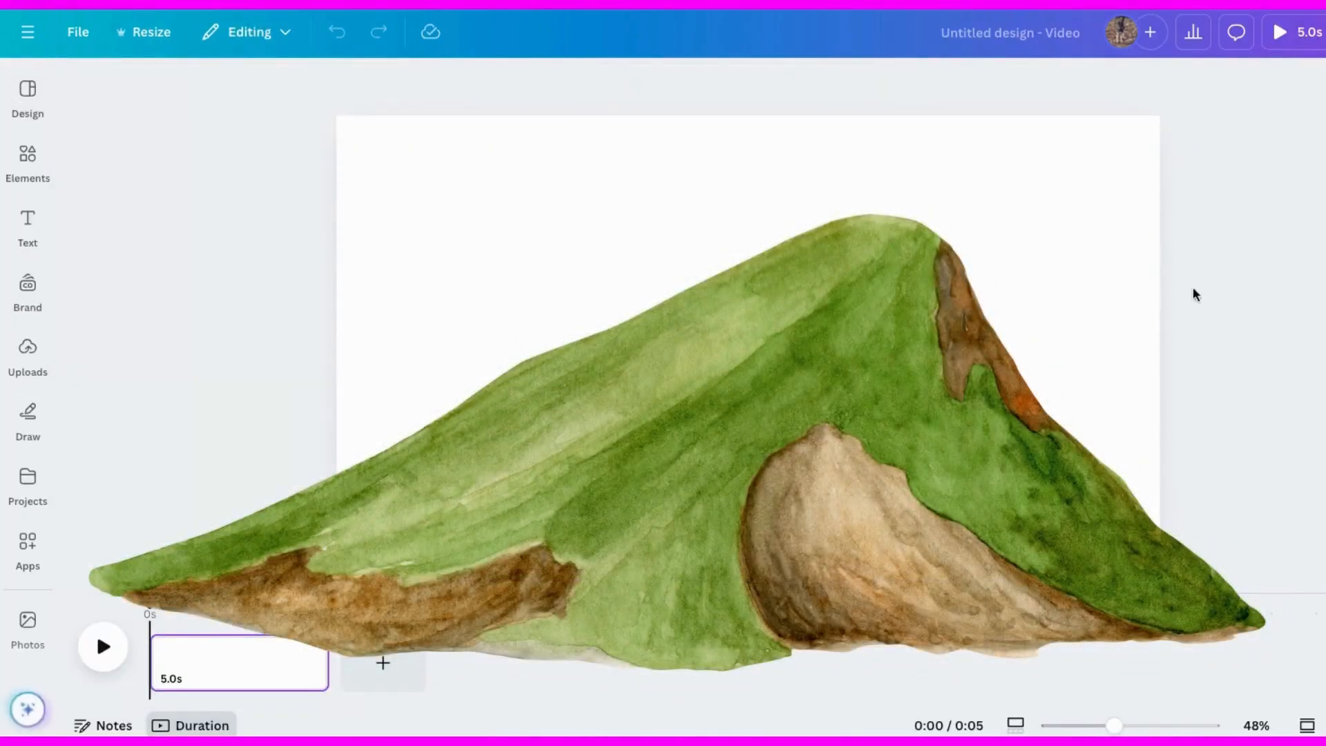
pyautogui.click(1015, 334)
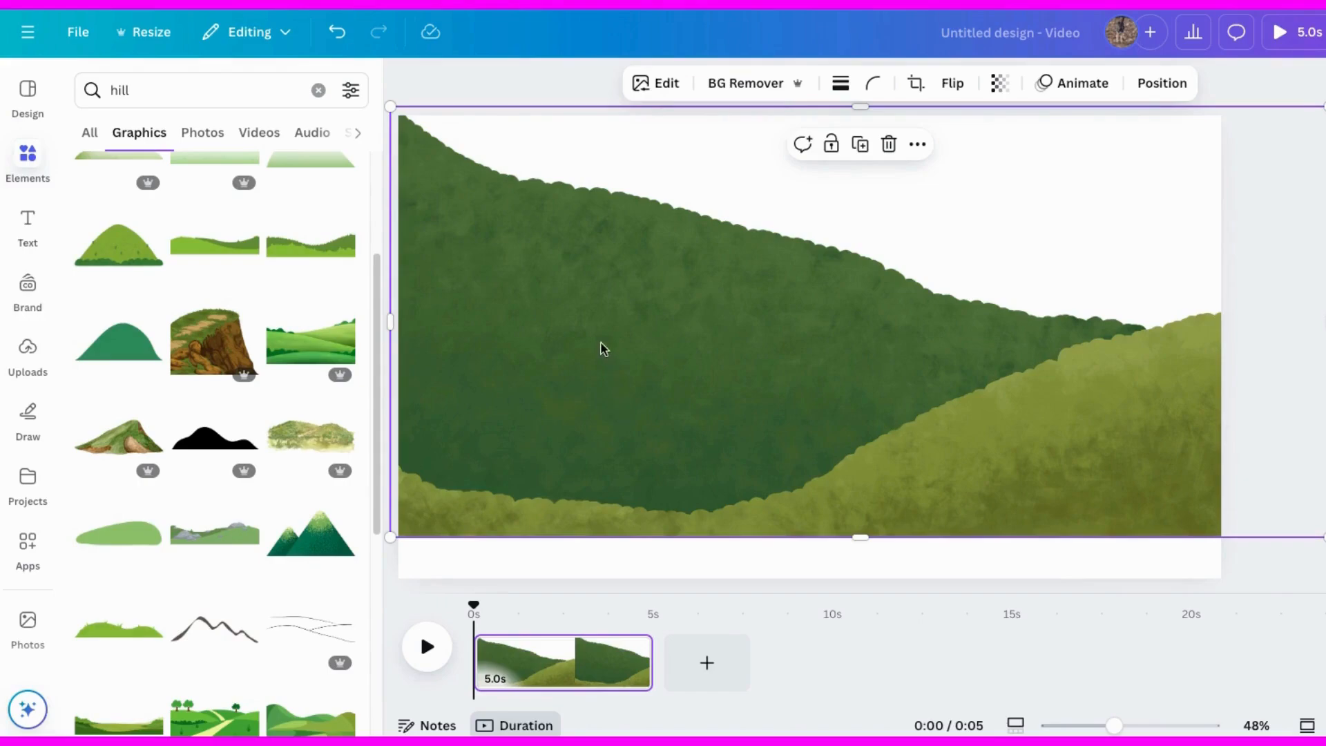
pyautogui.moveTo(600, 346); pyautogui.dragTo(602, 363)
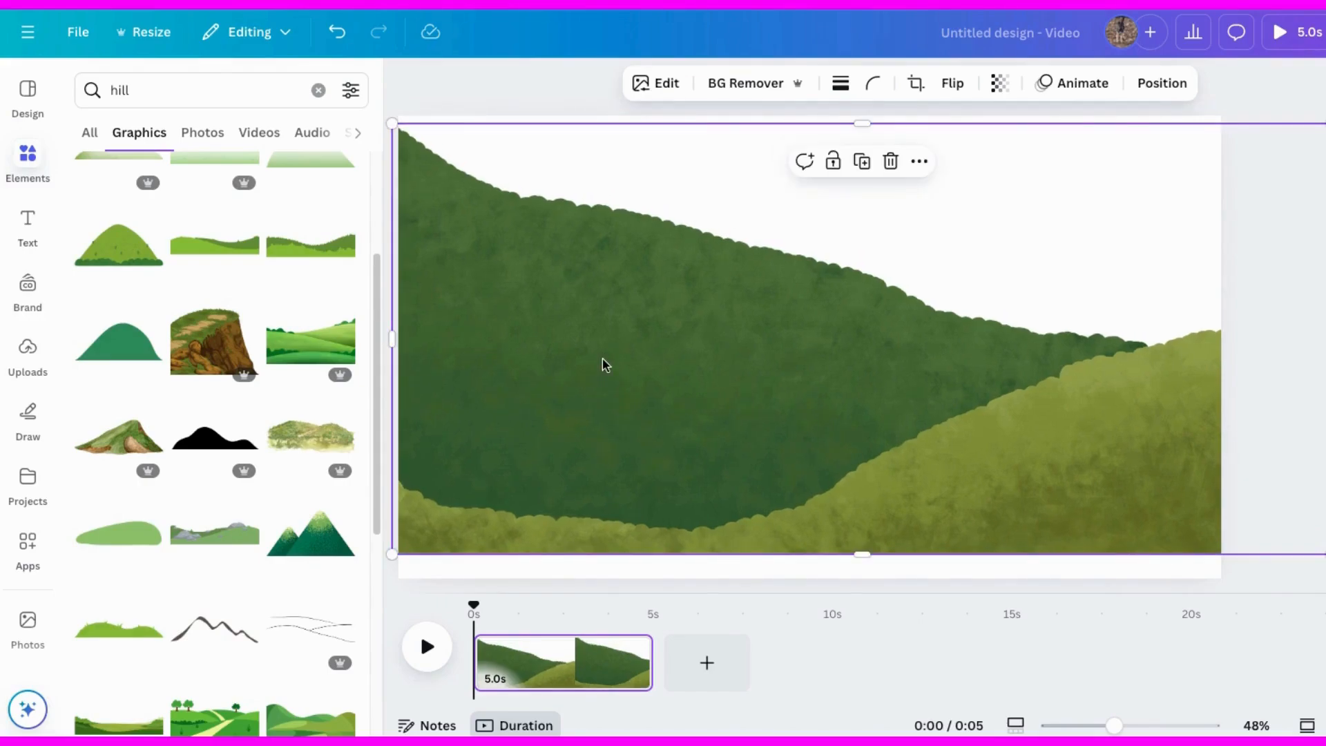
pyautogui.moveTo(1324, 552)
pyautogui.mouseDown()
pyautogui.moveTo(1123, 467)
pyautogui.moveTo(1305, 542)
pyautogui.mouseUp()
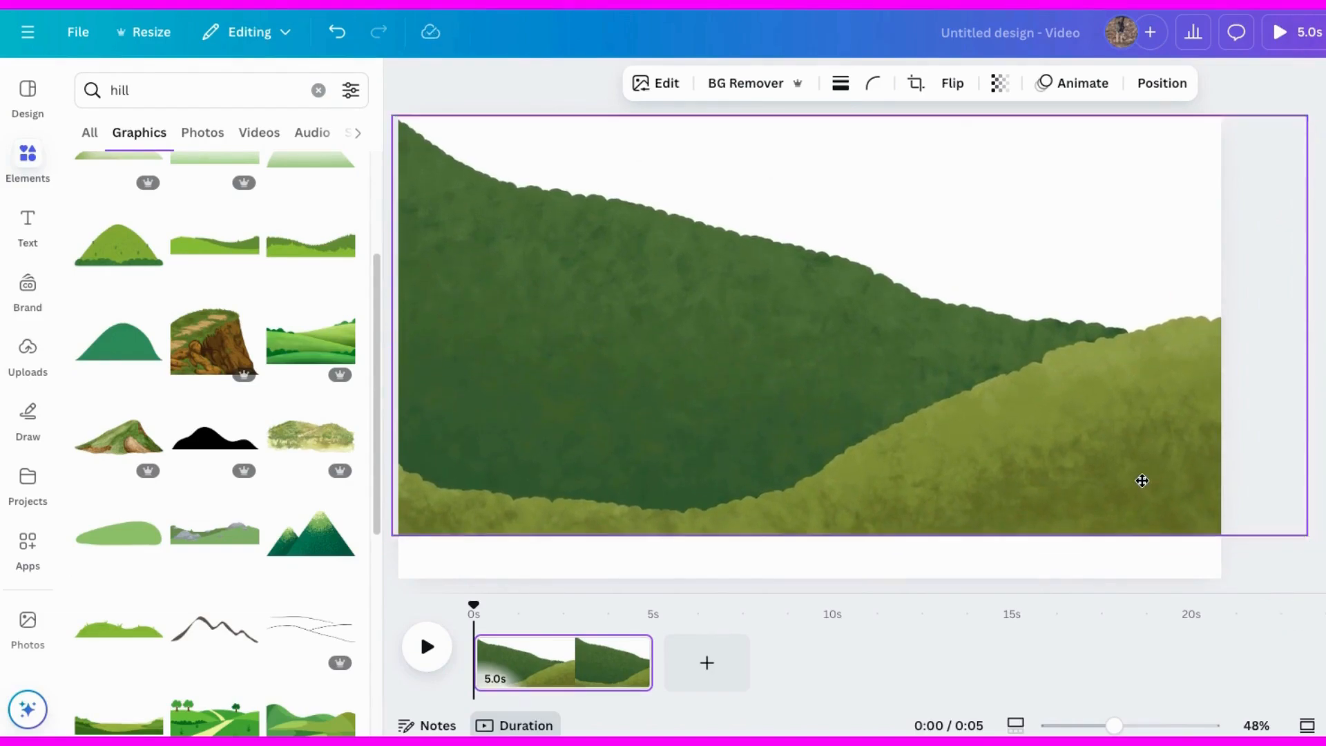
pyautogui.click(1304, 568)
# Step: Use Magic Grab to separate the light green front hill from the hills graphic as its own element
pyautogui.click(709, 412)
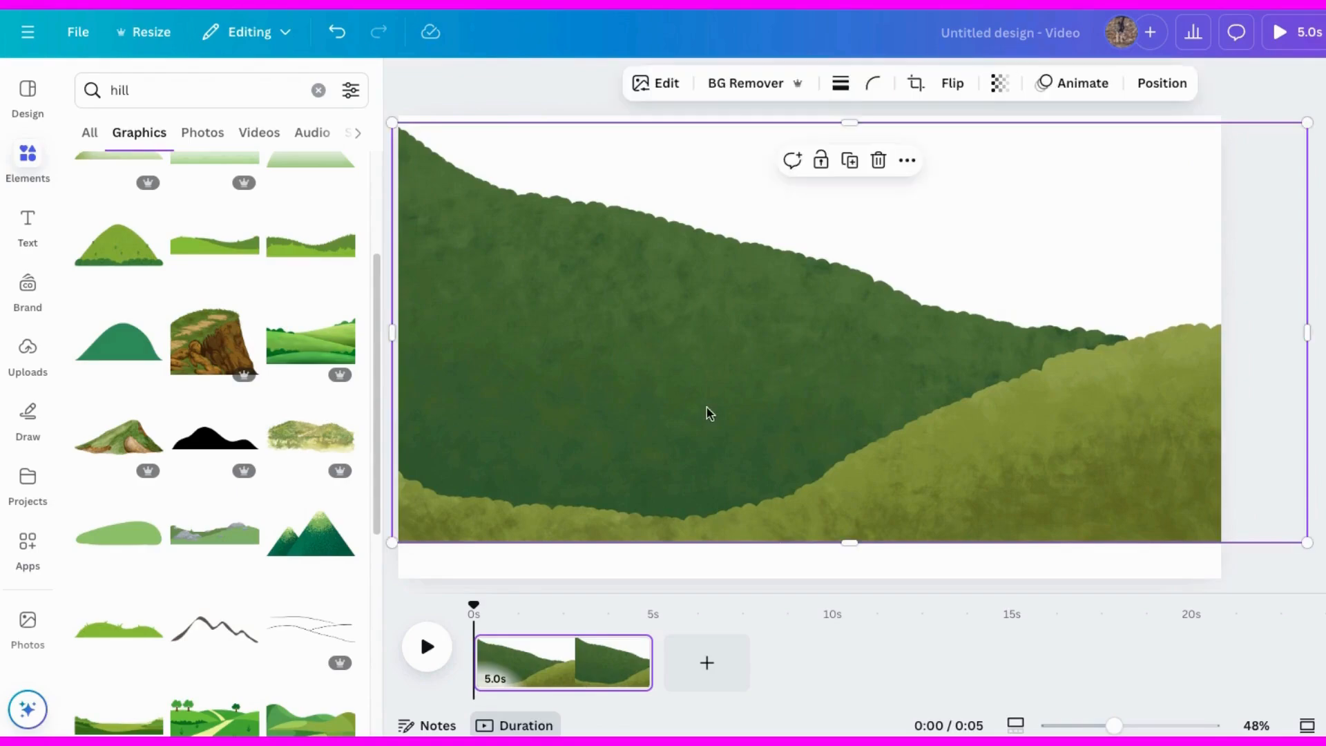
pyautogui.click(664, 84)
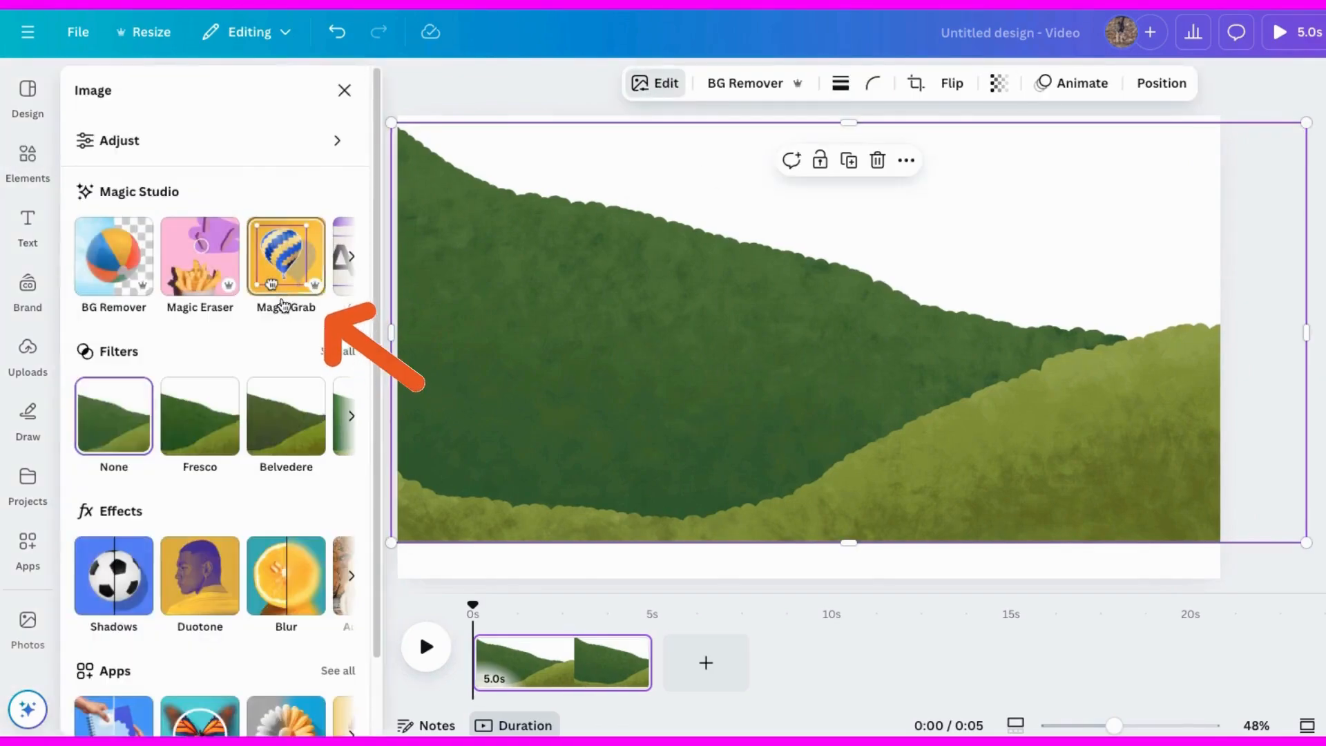
pyautogui.click(288, 265)
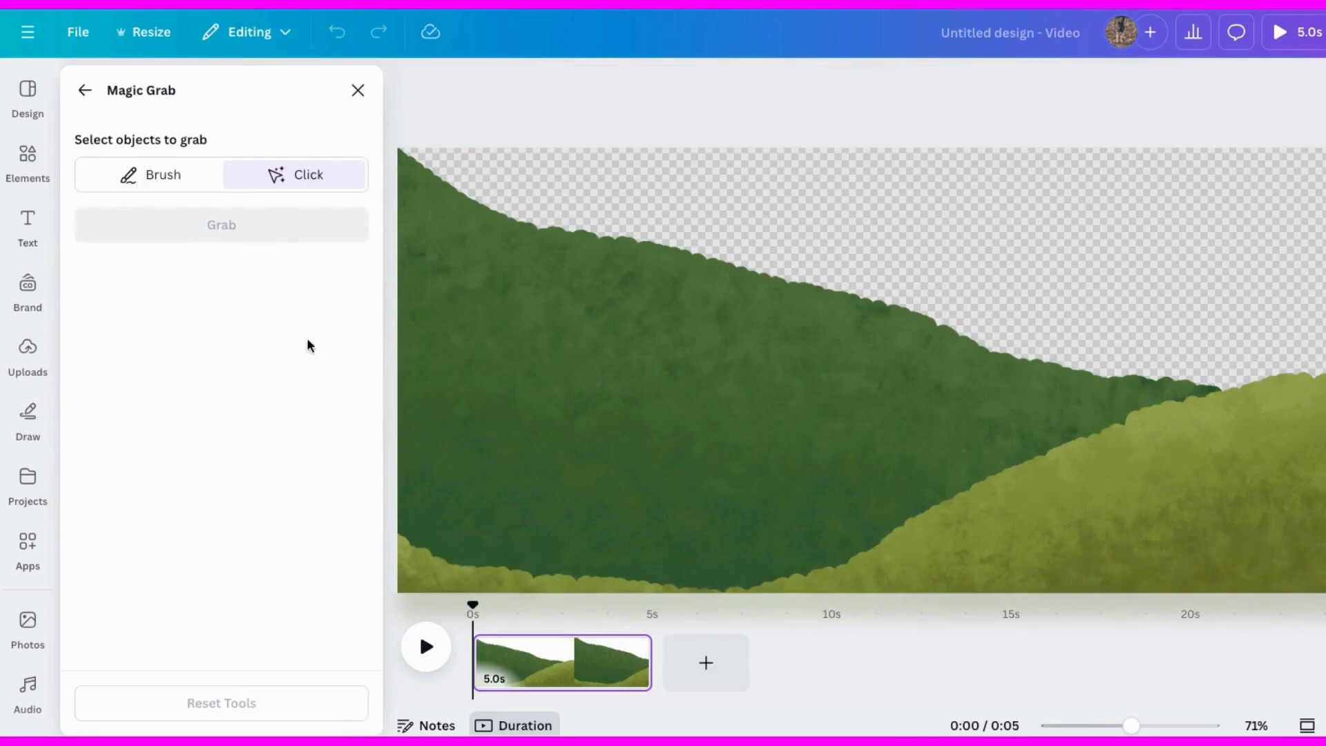
pyautogui.click(1008, 574)
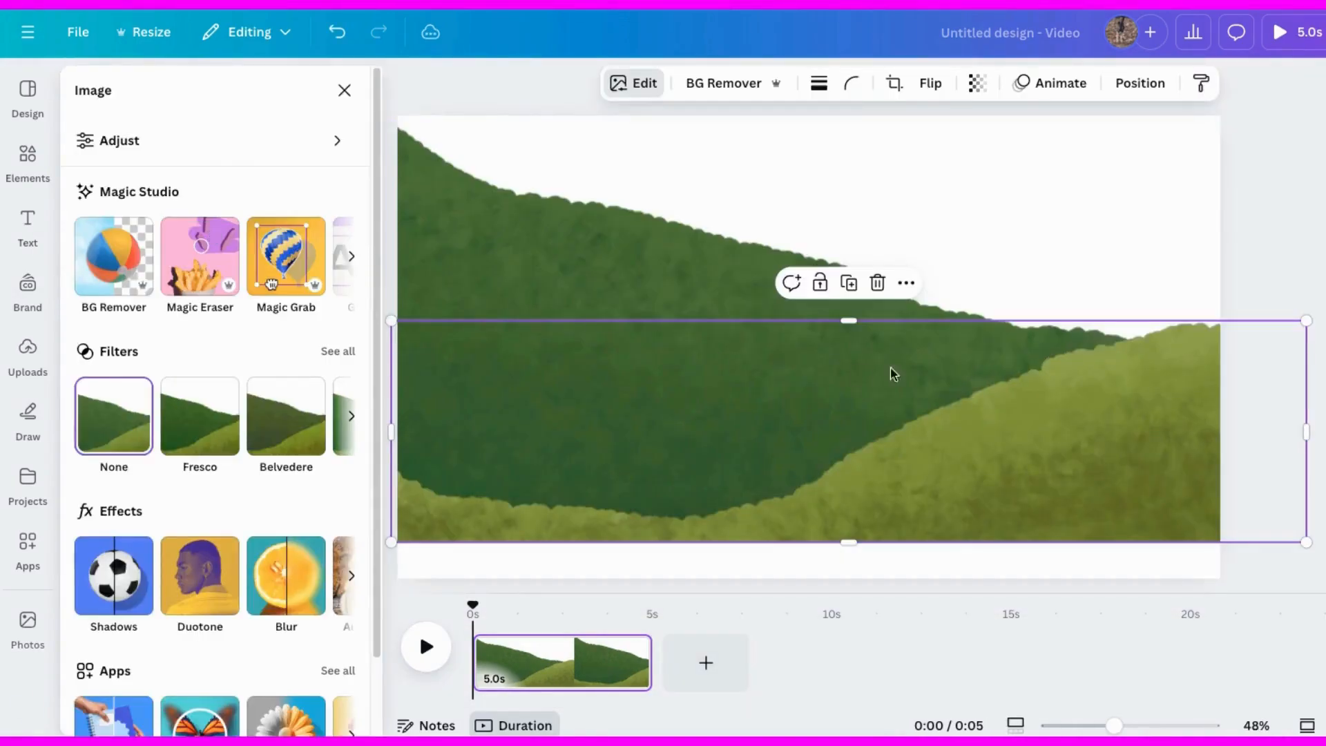
pyautogui.moveTo(894, 374); pyautogui.dragTo(1134, 423)
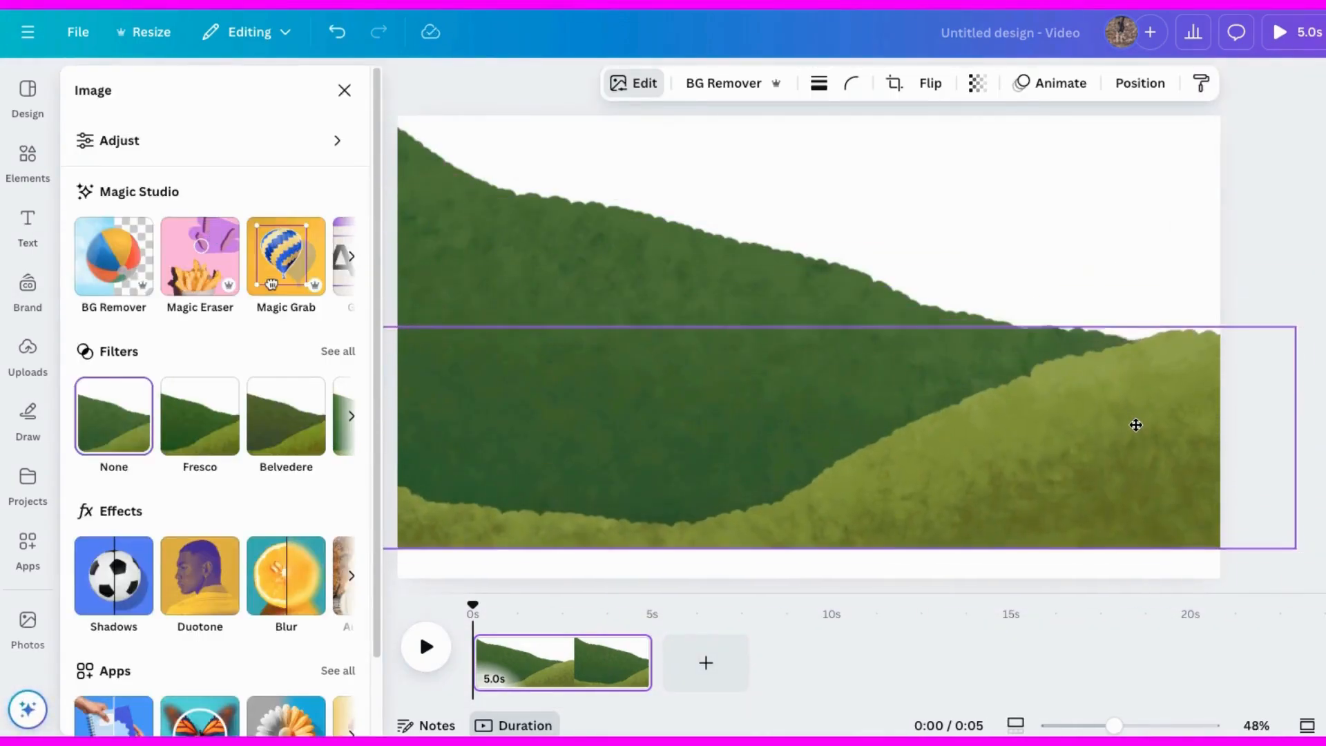
pyautogui.press('Escape')
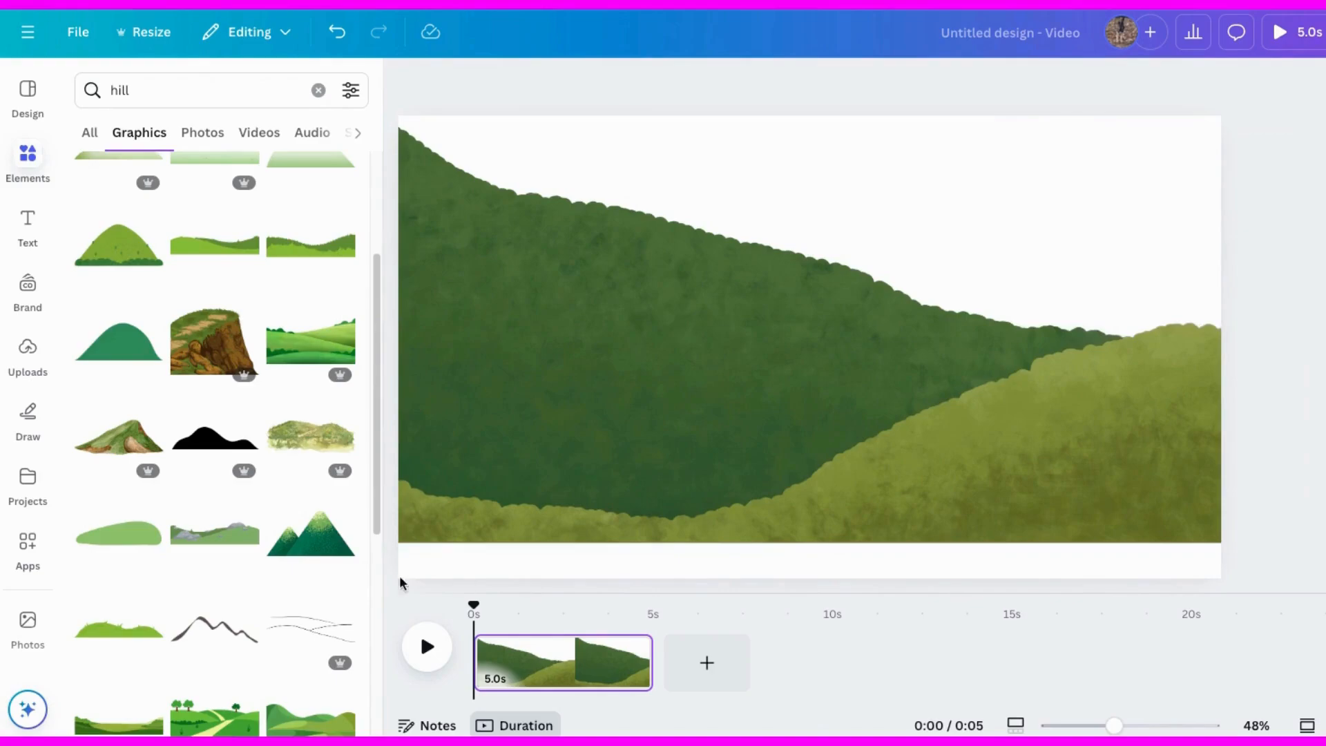
# Step: Add the dark green grass hill graphic, tilt it level and place it along the canvas bottom in front of the hills
pyautogui.moveTo(386, 90)
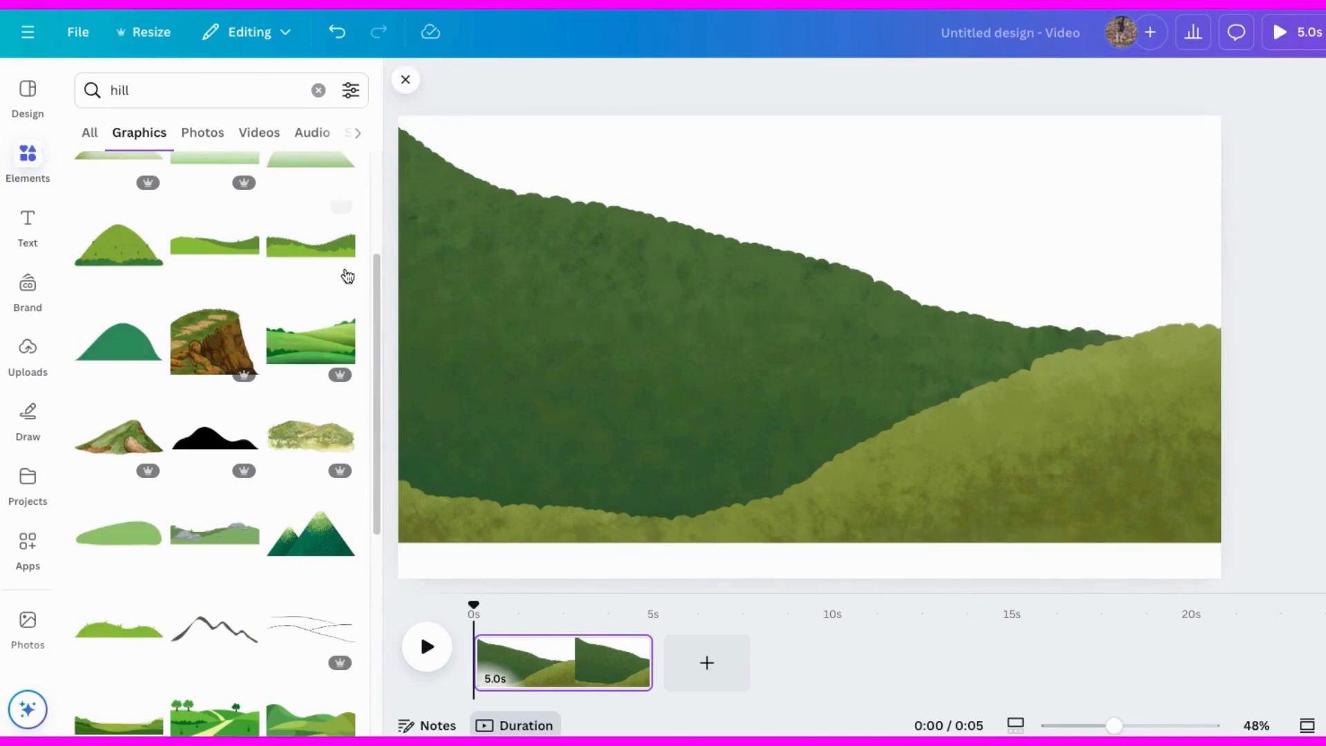
pyautogui.hotkey('ctrl', 'v')
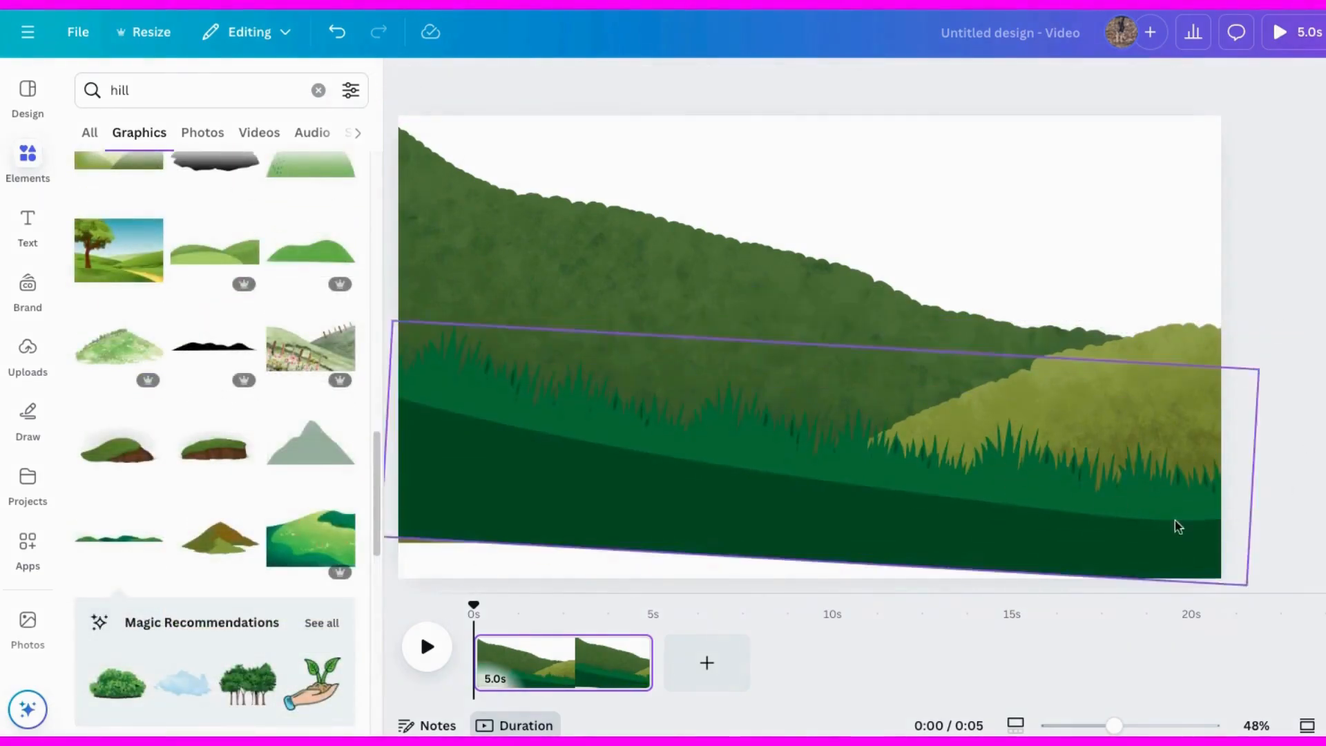
pyautogui.moveTo(1267, 433); pyautogui.dragTo(1243, 494)
pyautogui.click(1196, 308)
pyautogui.click(1169, 556)
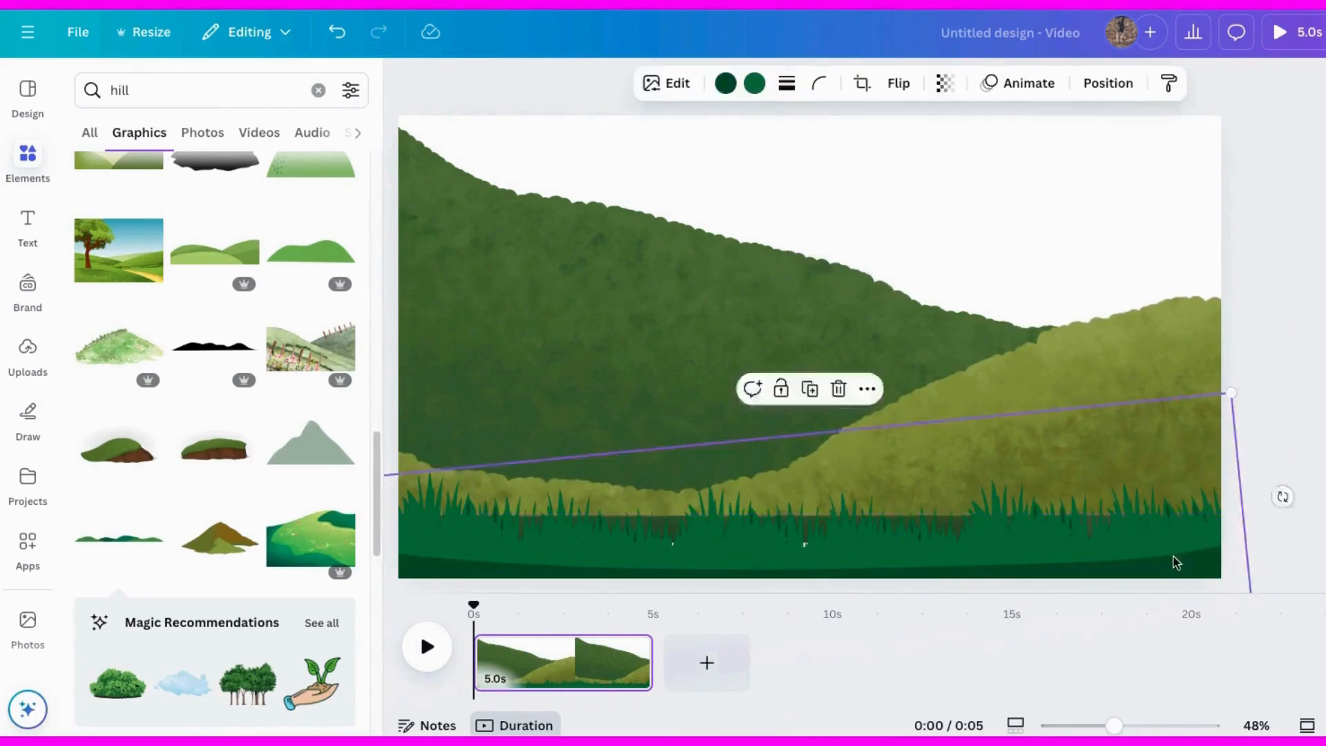
pyautogui.click(1107, 83)
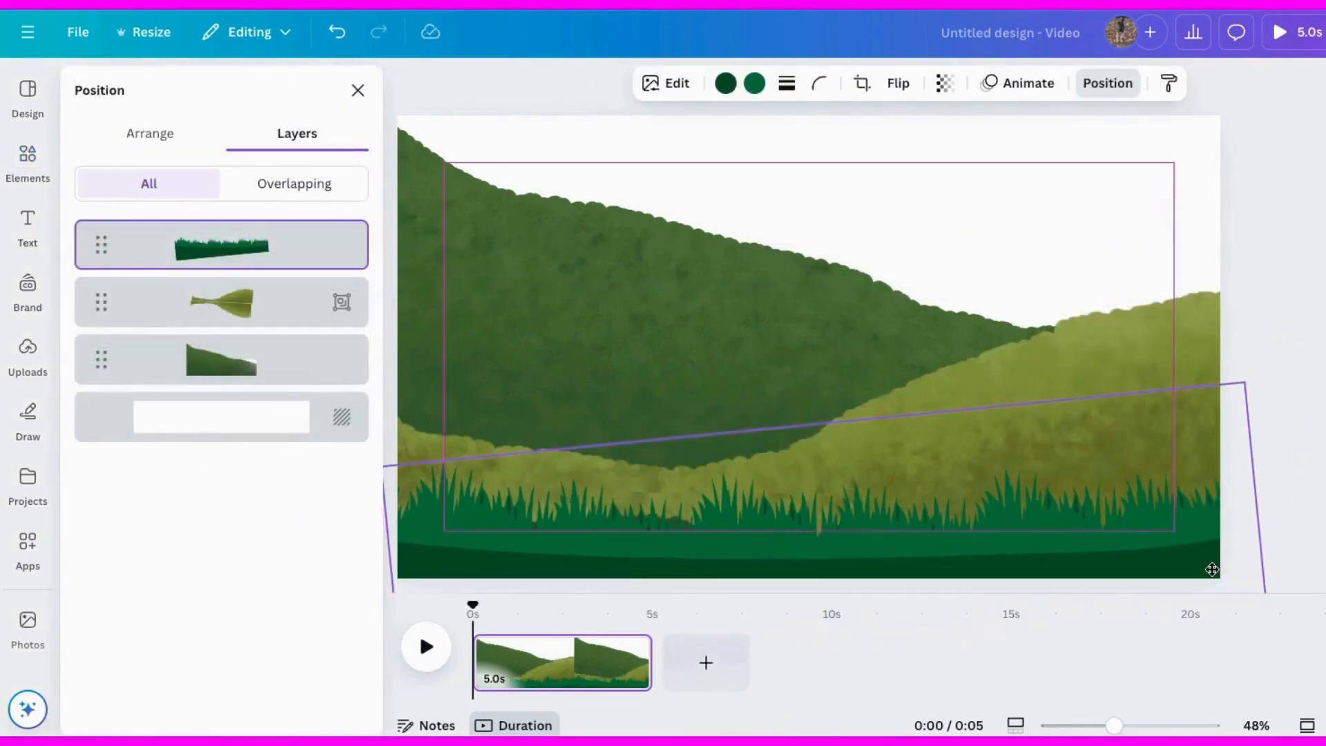
pyautogui.click(1311, 325)
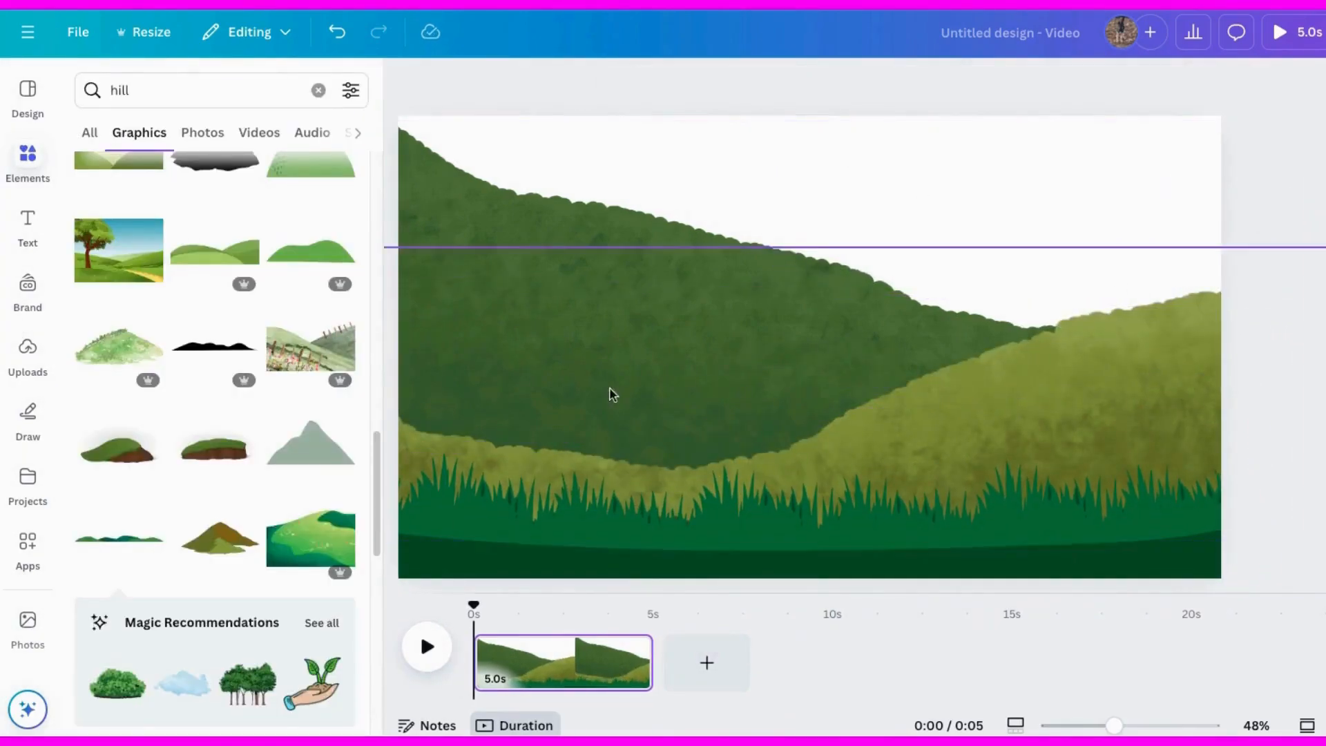
# Step: Search graphics for "sky" and add the blue sky with clouds, enlarged to fill the canvas
pyautogui.click(119, 90)
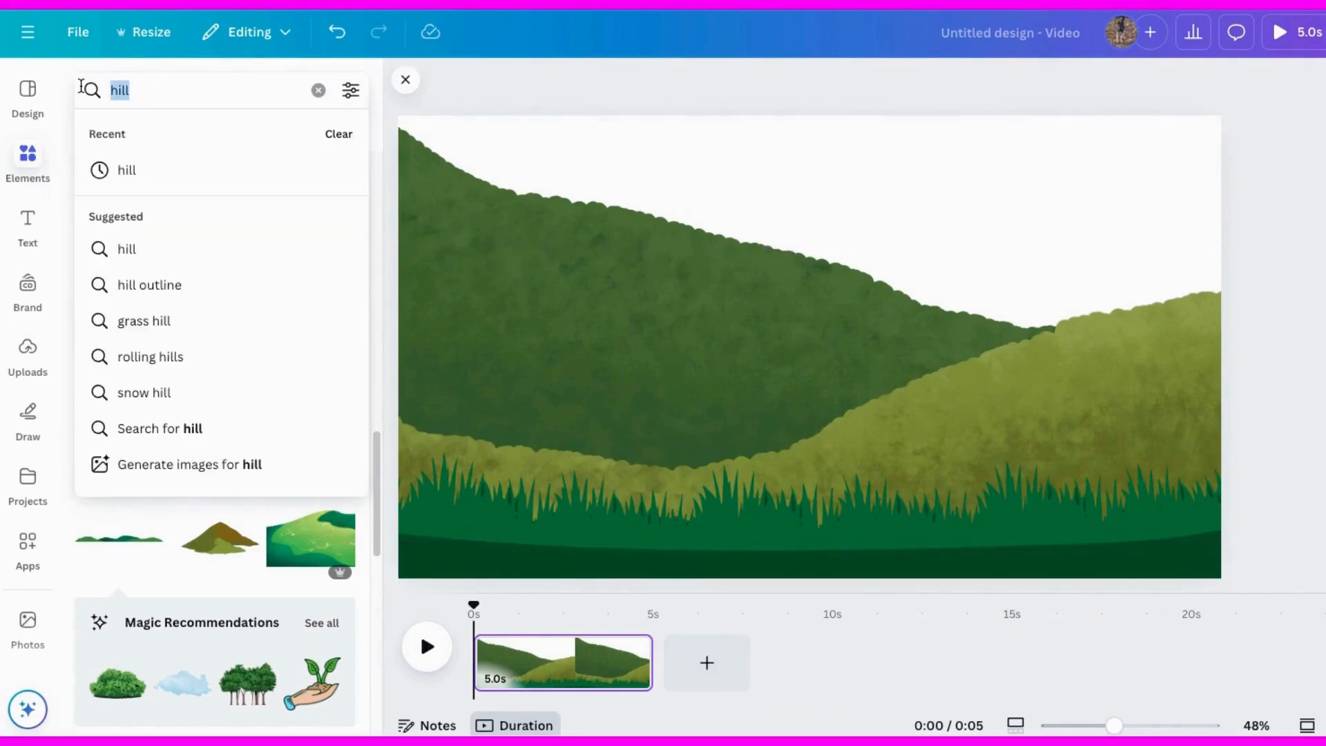
pyautogui.write('sky')
pyautogui.press('Return')
pyautogui.click(215, 259)
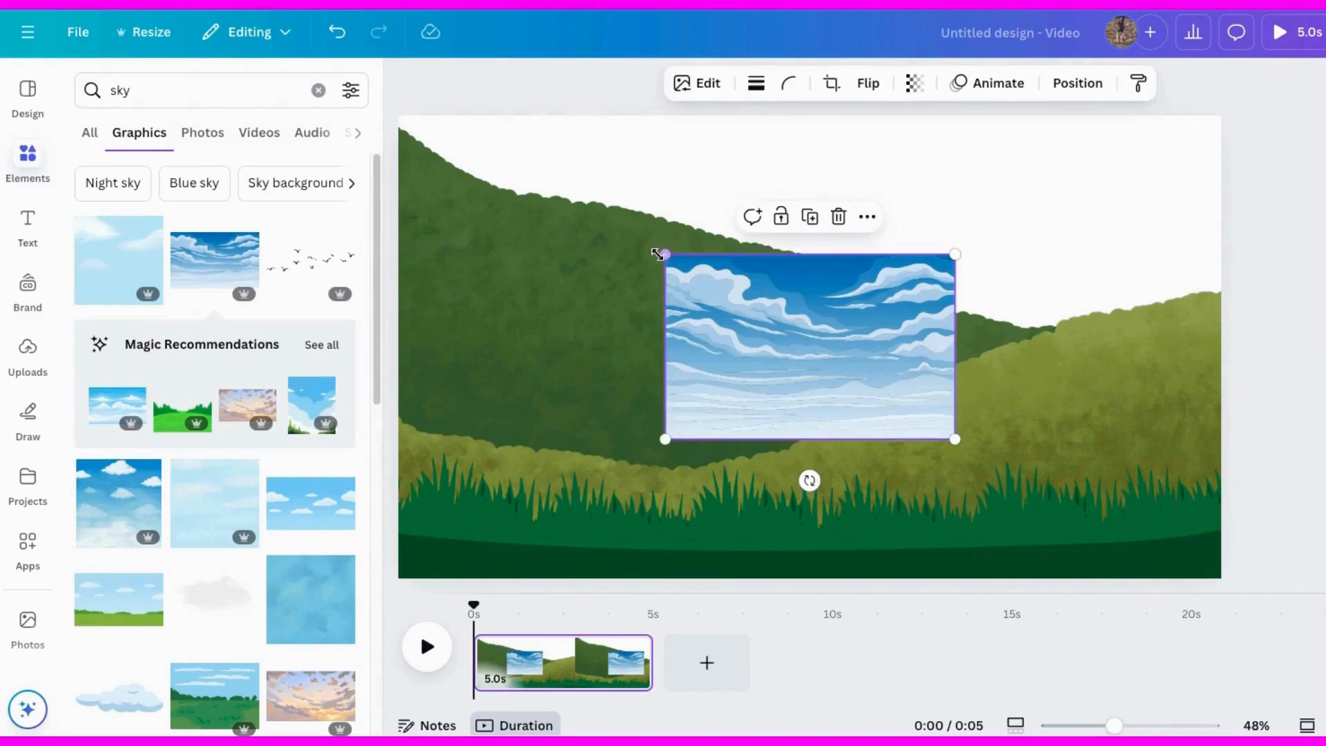
pyautogui.moveTo(657, 251); pyautogui.dragTo(912, 424)
pyautogui.moveTo(409, 563); pyautogui.dragTo(386, 578)
pyautogui.moveTo(527, 475); pyautogui.dragTo(522, 528)
# Step: Move the sky layer behind the hills and grass, just above the background
pyautogui.click(1072, 95)
pyautogui.moveTo(215, 243); pyautogui.dragTo(211, 447)
pyautogui.moveTo(1213, 91); pyautogui.dragTo(1168, 109)
pyautogui.click(358, 91)
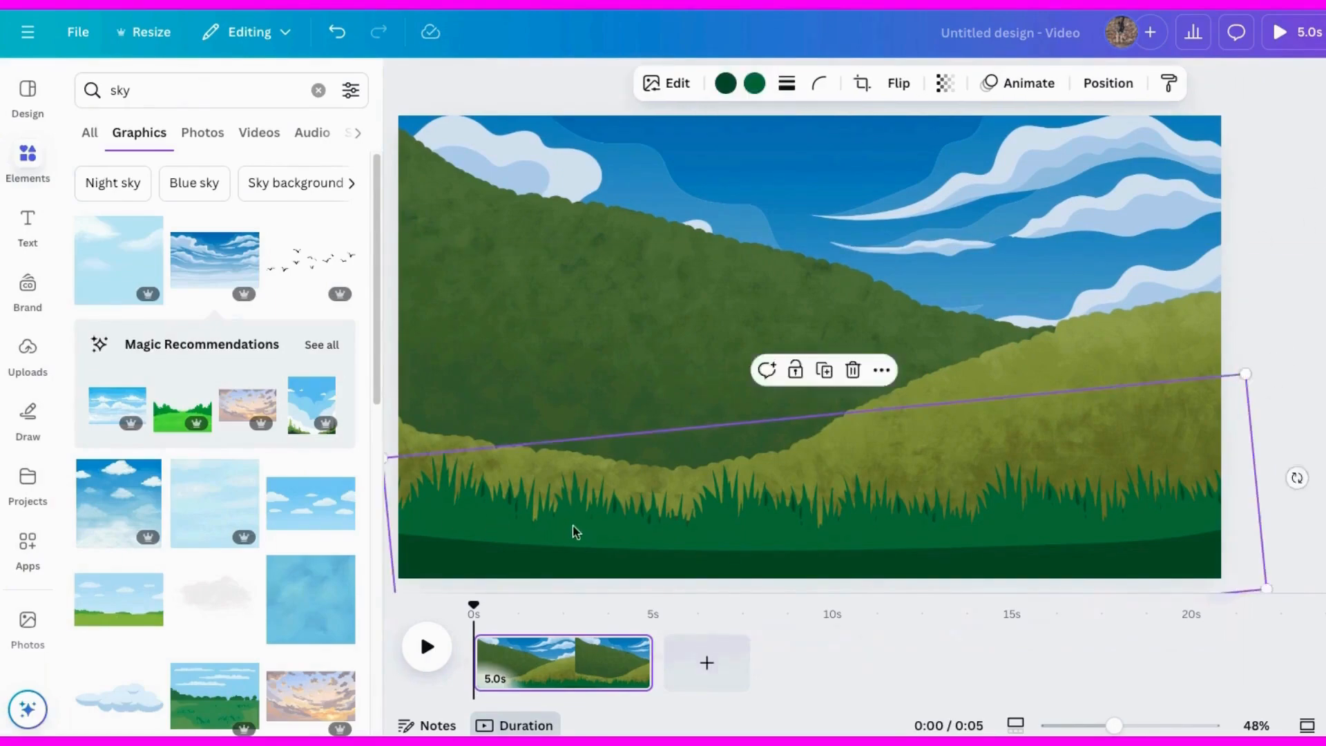
# Step: Raise the dark green hill and adjust the tilt and position of the light green hill and grass so they overlap
pyautogui.moveTo(574, 530); pyautogui.dragTo(572, 538)
pyautogui.click(842, 449)
pyautogui.moveTo(1323, 535); pyautogui.dragTo(1322, 499)
pyautogui.moveTo(532, 207); pyautogui.dragTo(532, 180)
pyautogui.moveTo(998, 360); pyautogui.dragTo(998, 367)
pyautogui.click(849, 536)
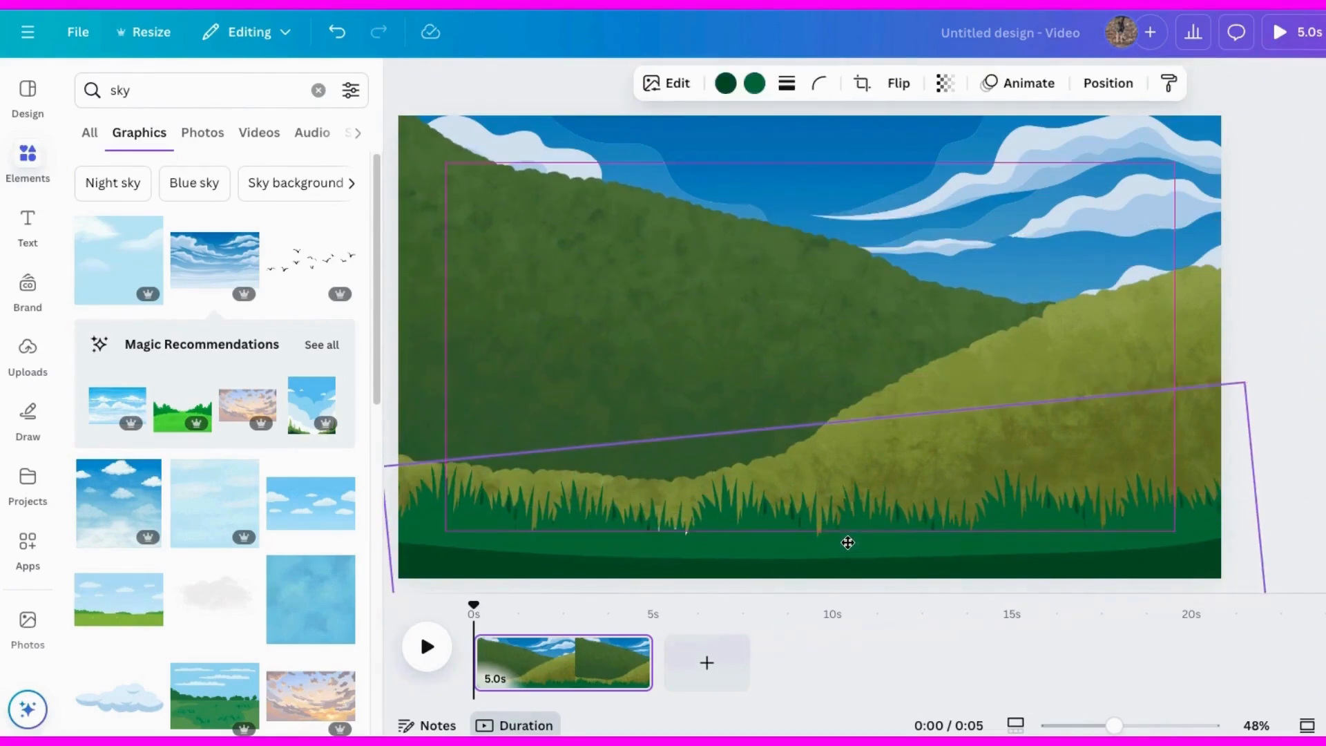
pyautogui.moveTo(1300, 486)
pyautogui.mouseDown()
pyautogui.moveTo(1282, 495)
pyautogui.moveTo(1281, 480)
pyautogui.mouseUp()
pyautogui.click(897, 446)
pyautogui.moveTo(993, 355); pyautogui.dragTo(995, 363)
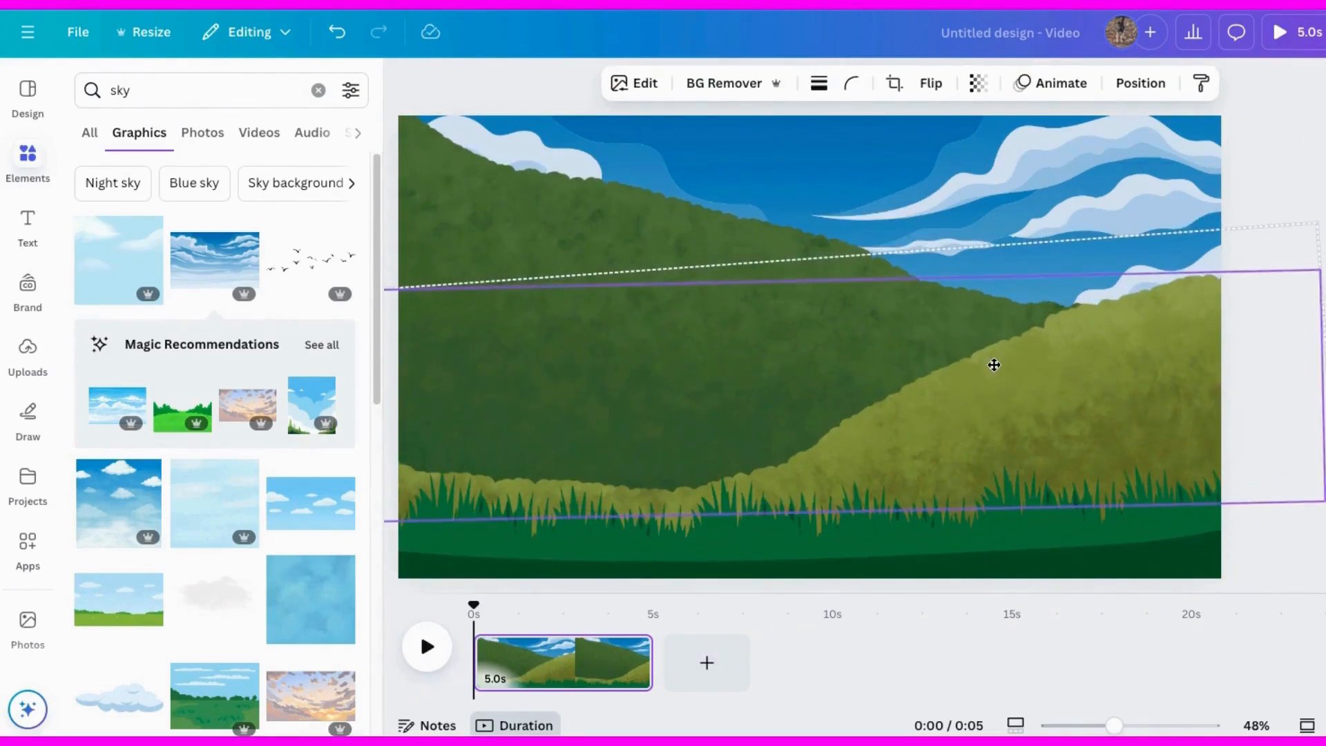
pyautogui.click(484, 585)
# Step: Search the graphics for "hiker"
pyautogui.click(124, 77)
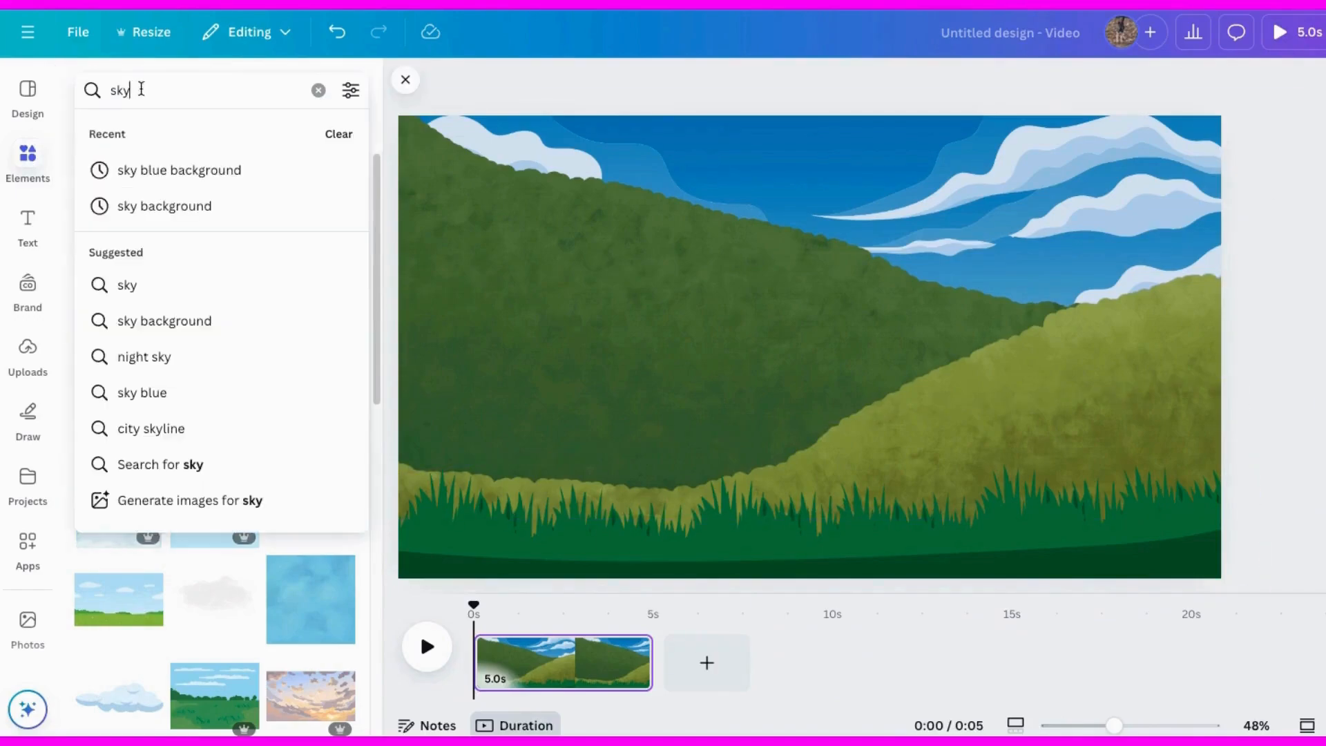
pyautogui.press('BackSpace')
pyautogui.press('BackSpace')
pyautogui.press('BackSpace')
pyautogui.write('hiker')
pyautogui.press('Return')
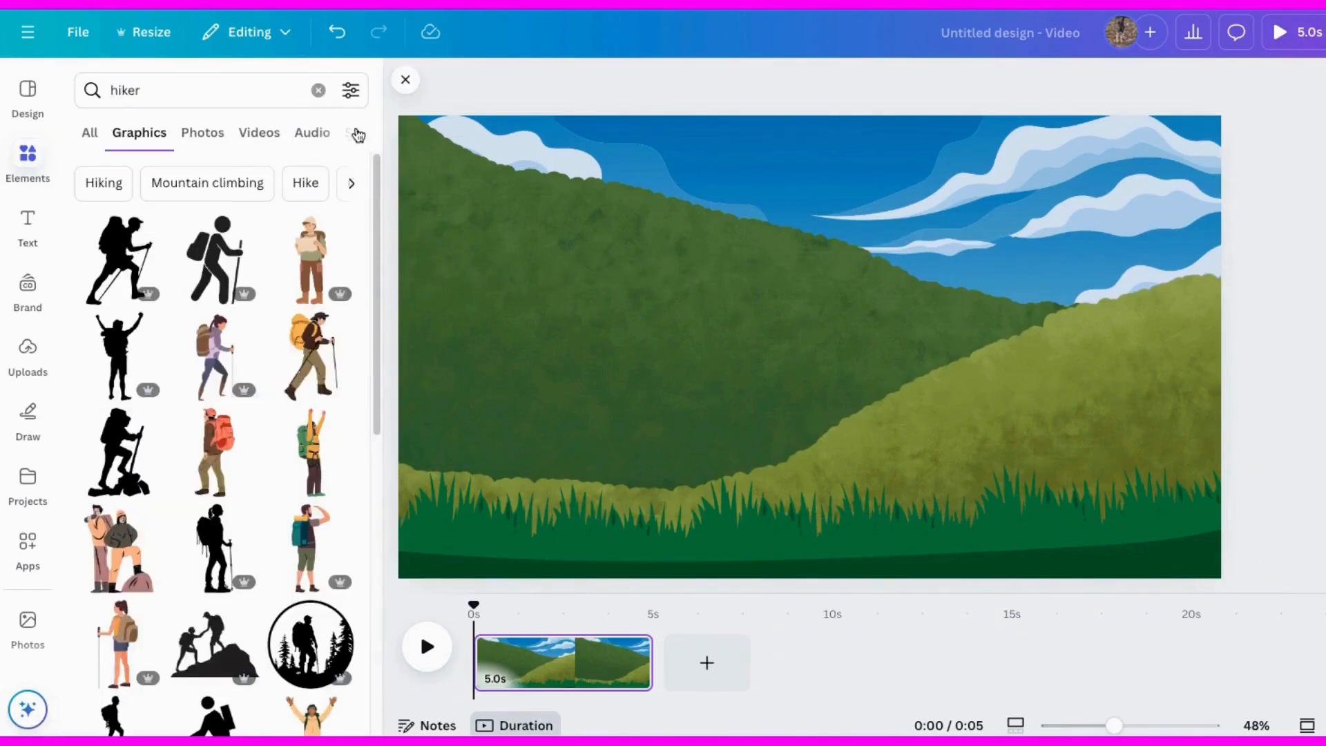
# Step: Filter the graphics to Animated and add the walking hiker holding a map from the Hiking suggestion
pyautogui.click(351, 90)
pyautogui.click(99, 432)
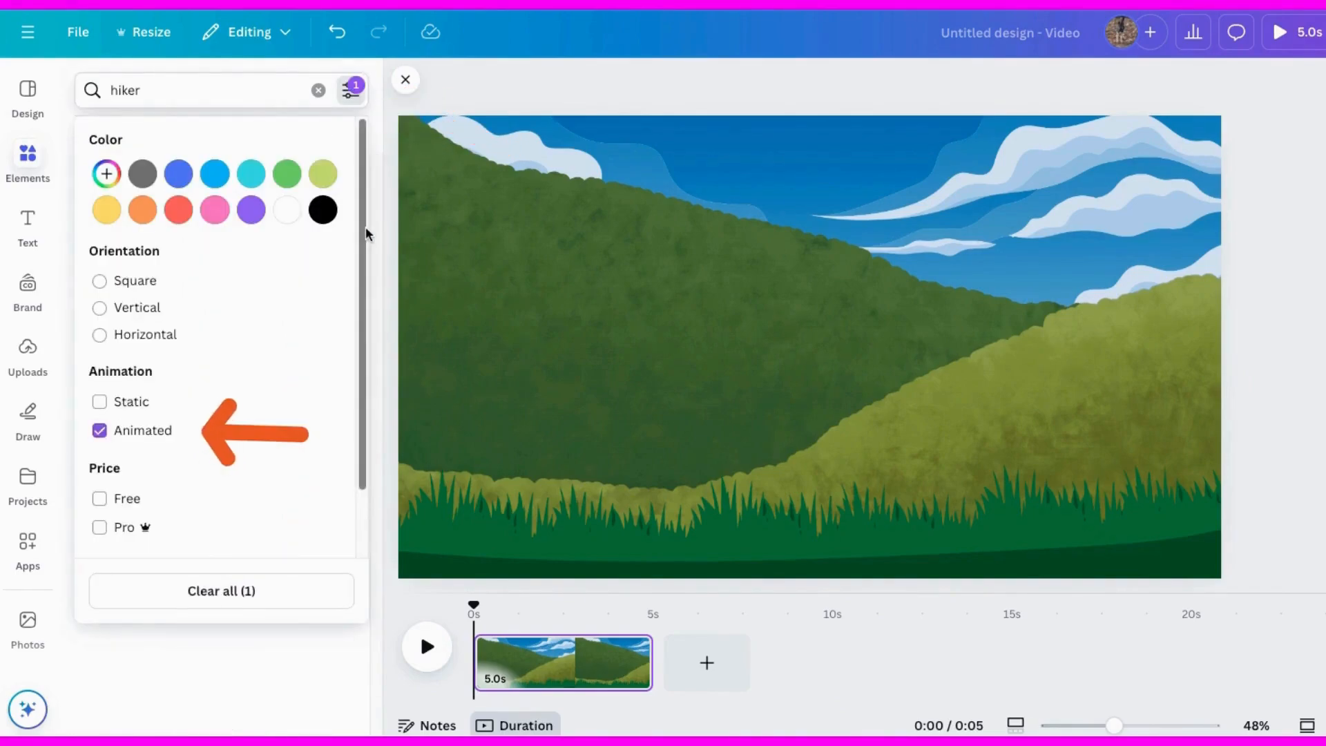
pyautogui.click(373, 227)
pyautogui.click(103, 182)
pyautogui.click(123, 257)
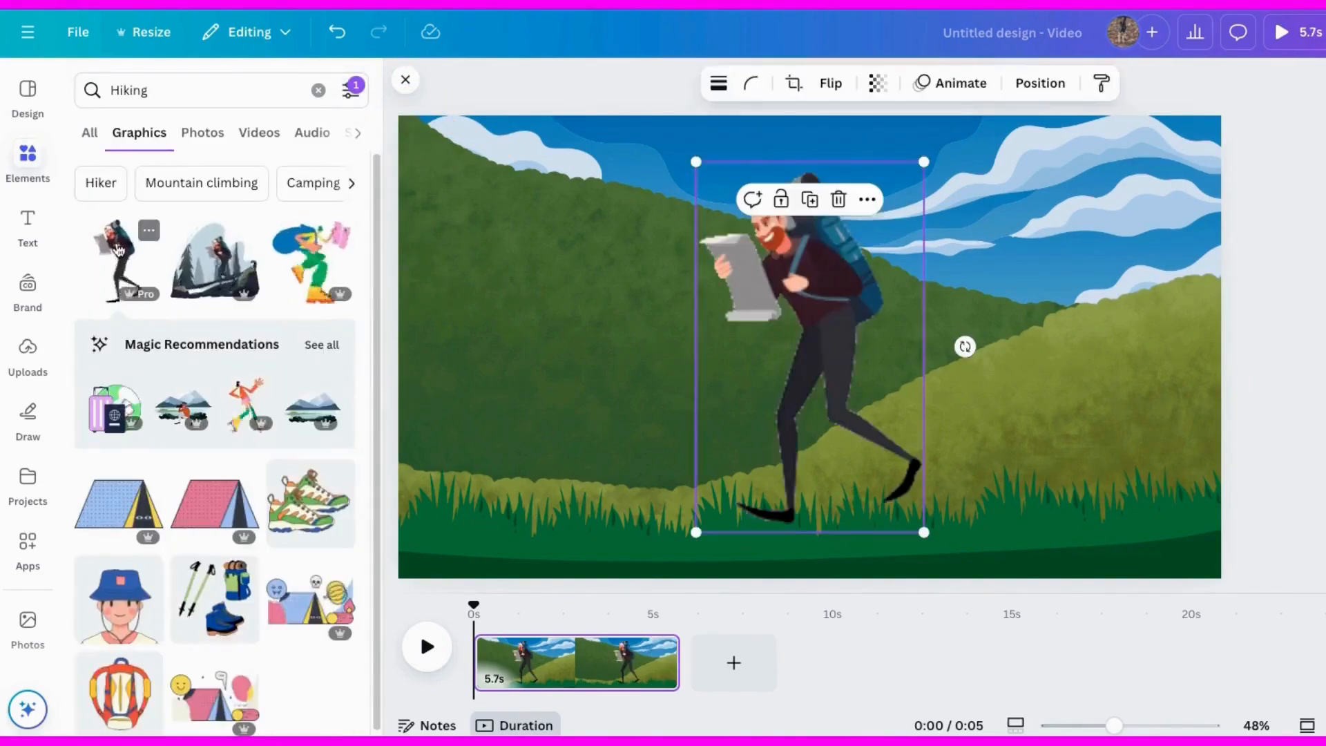
# Step: Shrink the hiker to less than half its size and place it just outside the canvas's right edge
pyautogui.moveTo(924, 163); pyautogui.dragTo(1113, 374)
pyautogui.moveTo(1176, 460); pyautogui.dragTo(1168, 468)
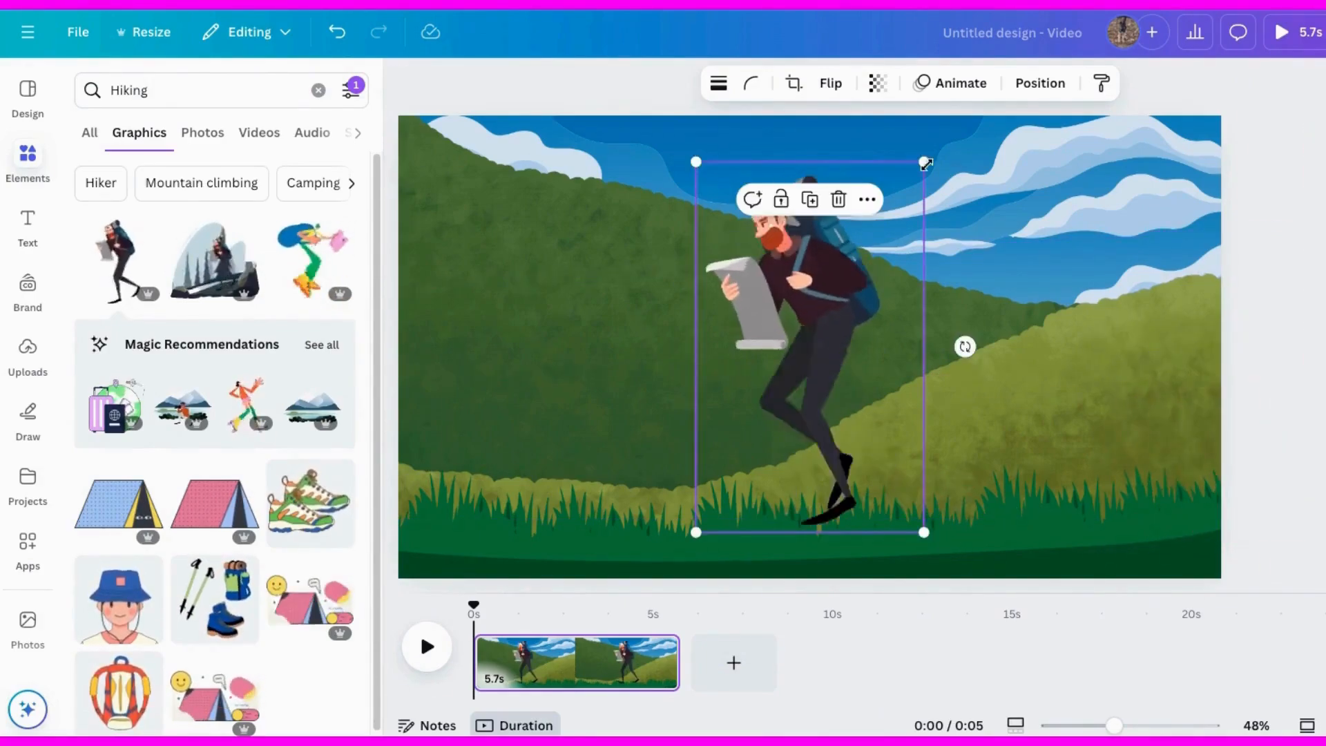
pyautogui.moveTo(923, 163); pyautogui.dragTo(797, 390)
pyautogui.moveTo(706, 475); pyautogui.dragTo(1220, 496)
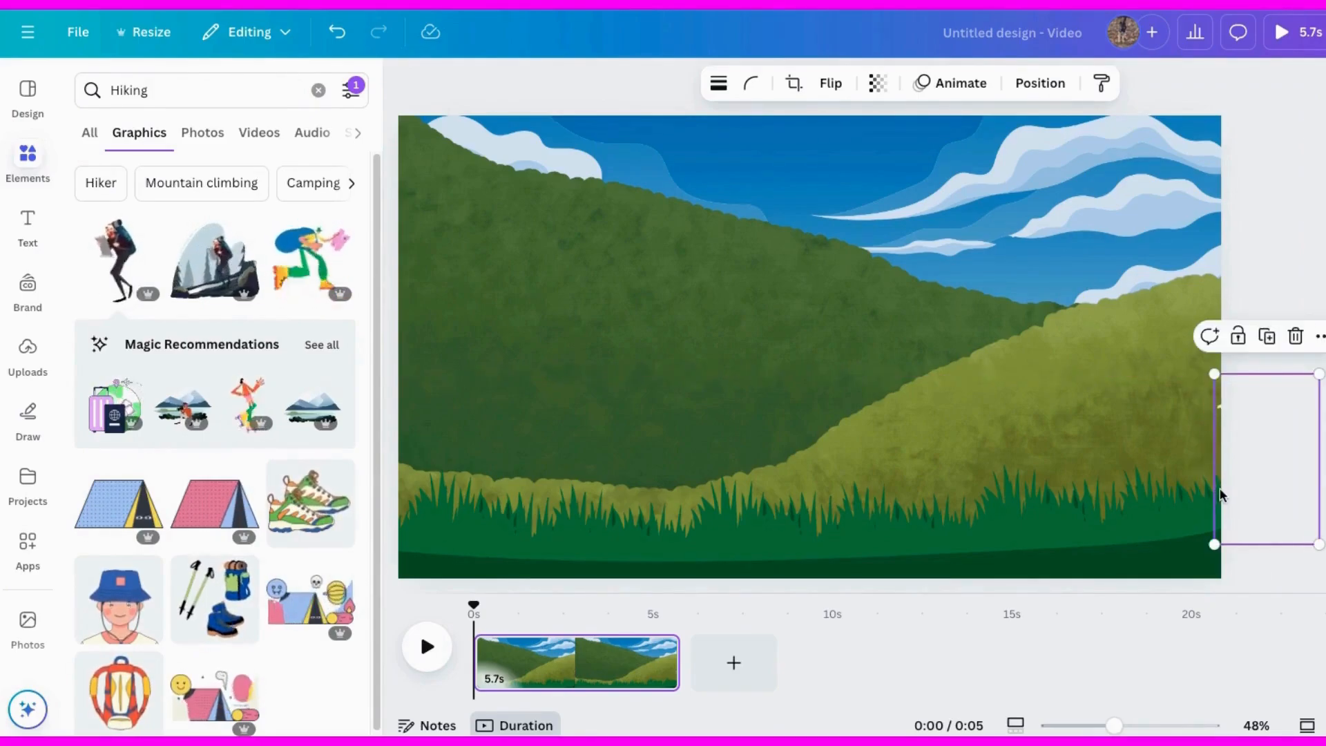
# Step: Create a custom animation that moves the hiker leftward along the grass, from beyond the right edge past the left edge
pyautogui.click(952, 86)
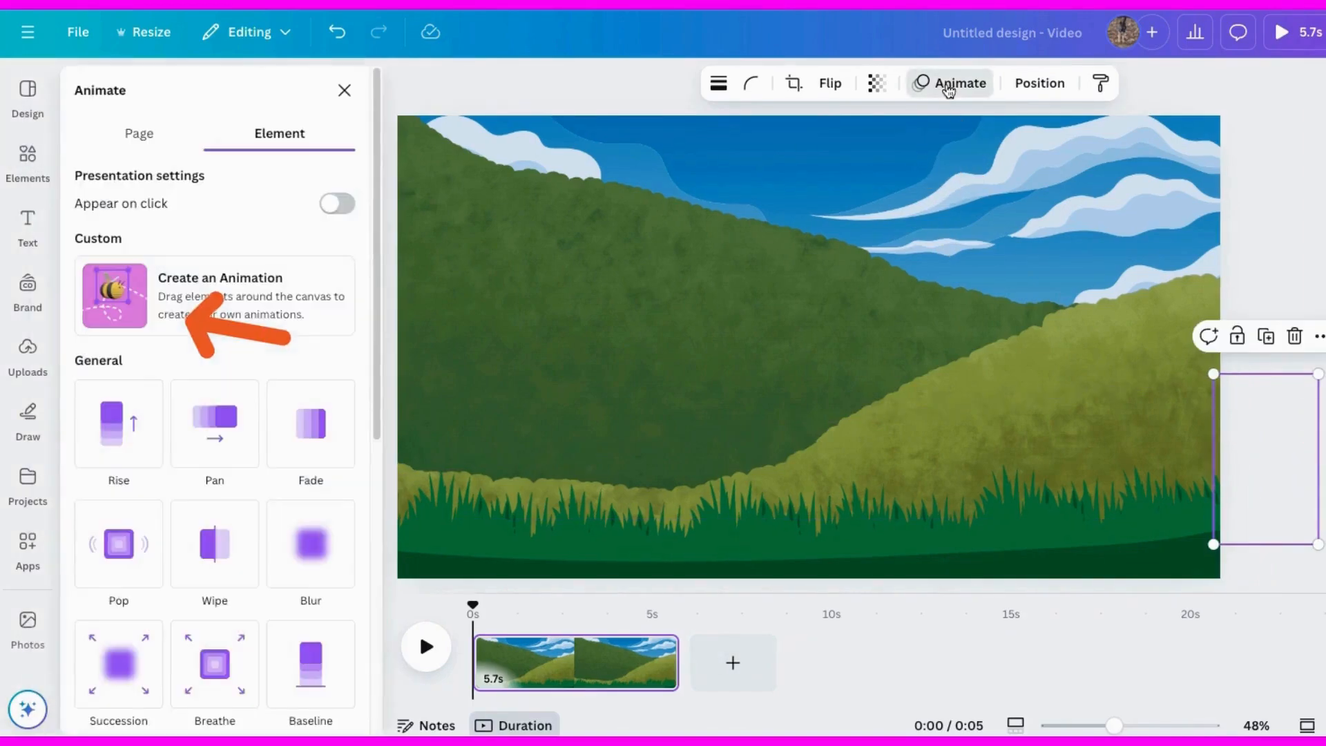
pyautogui.click(136, 286)
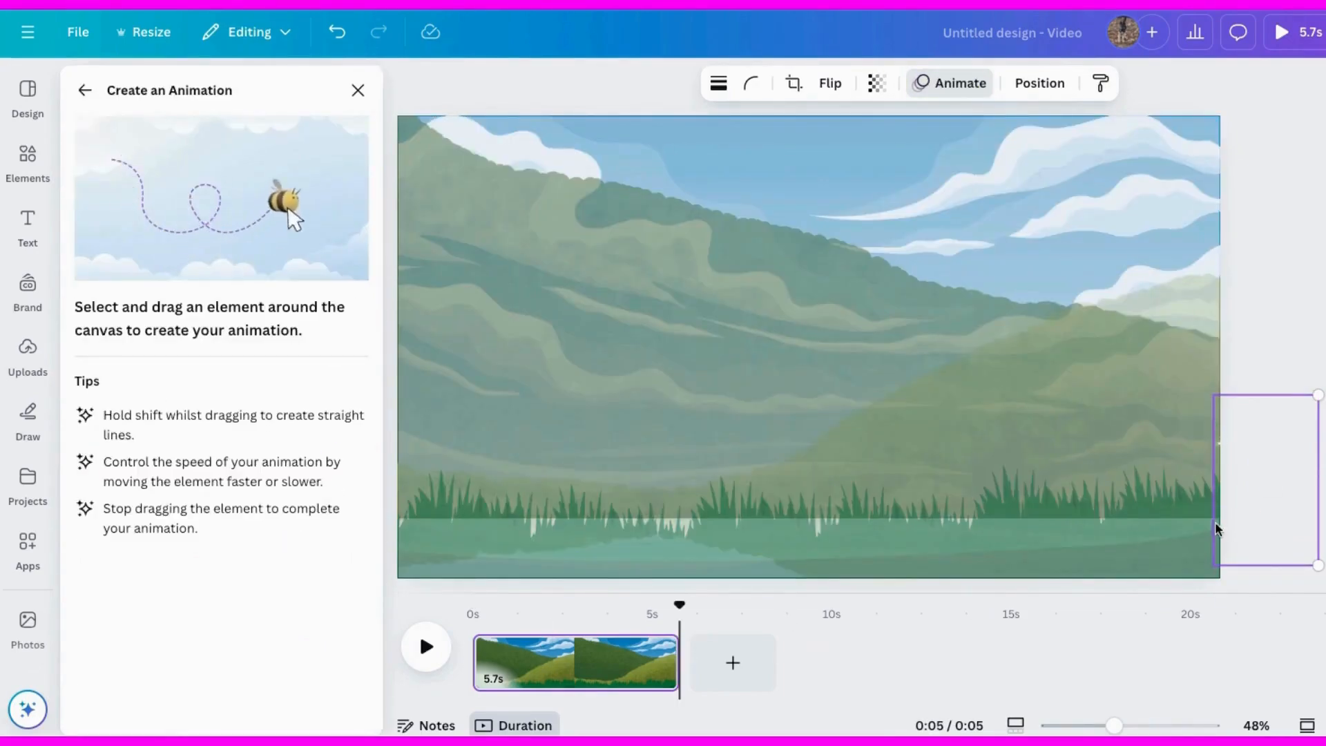
pyautogui.moveTo(1128, 537)
pyautogui.mouseDown()
pyautogui.moveTo(831, 548)
pyautogui.moveTo(332, 512)
pyautogui.mouseUp()
# Step: Set the hiker animation's movement style to Steady and finish the animation
pyautogui.click(207, 159)
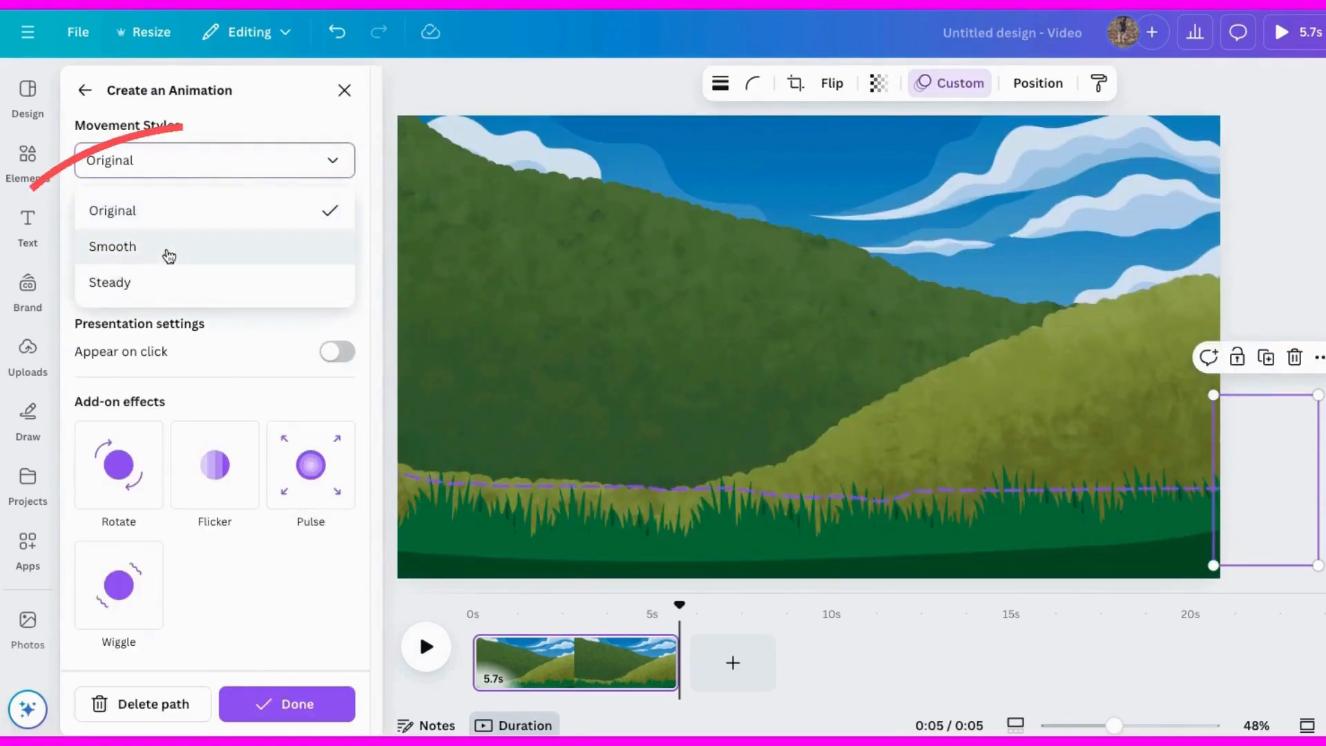
pyautogui.click(141, 256)
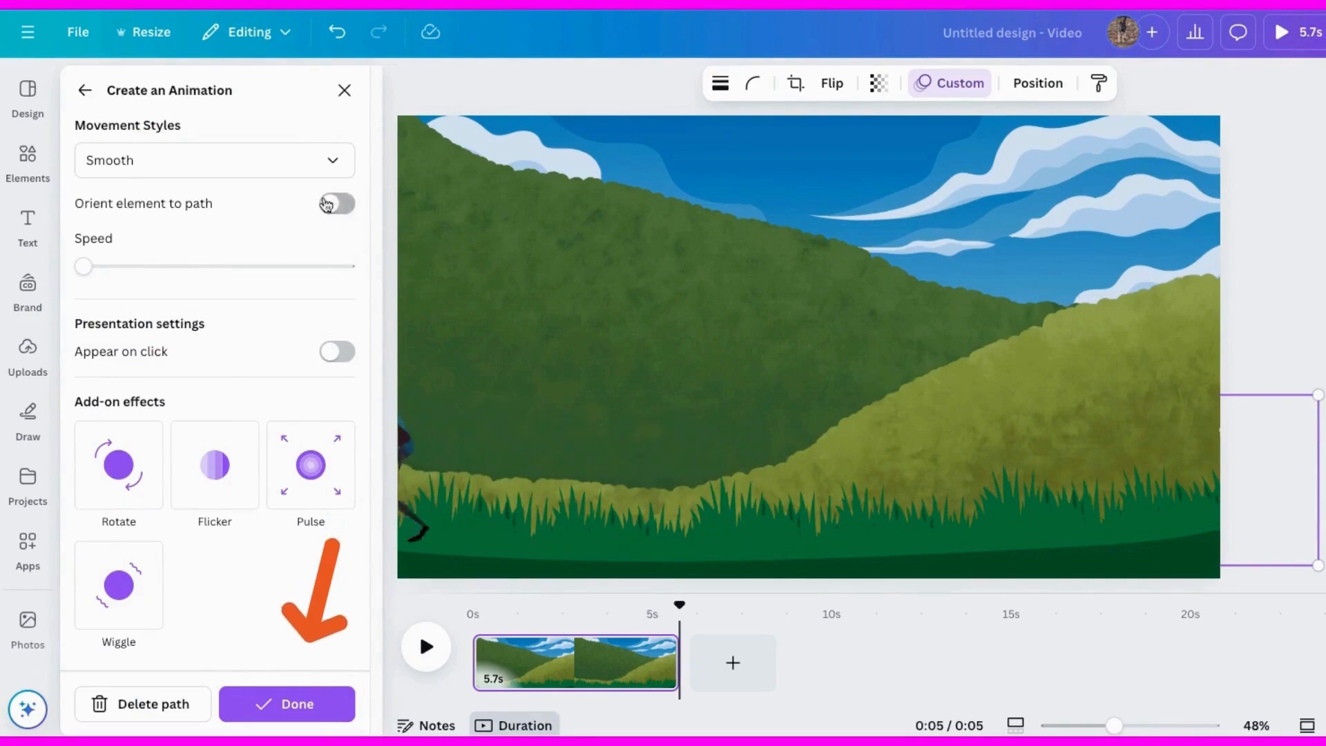
pyautogui.click(208, 160)
pyautogui.click(224, 283)
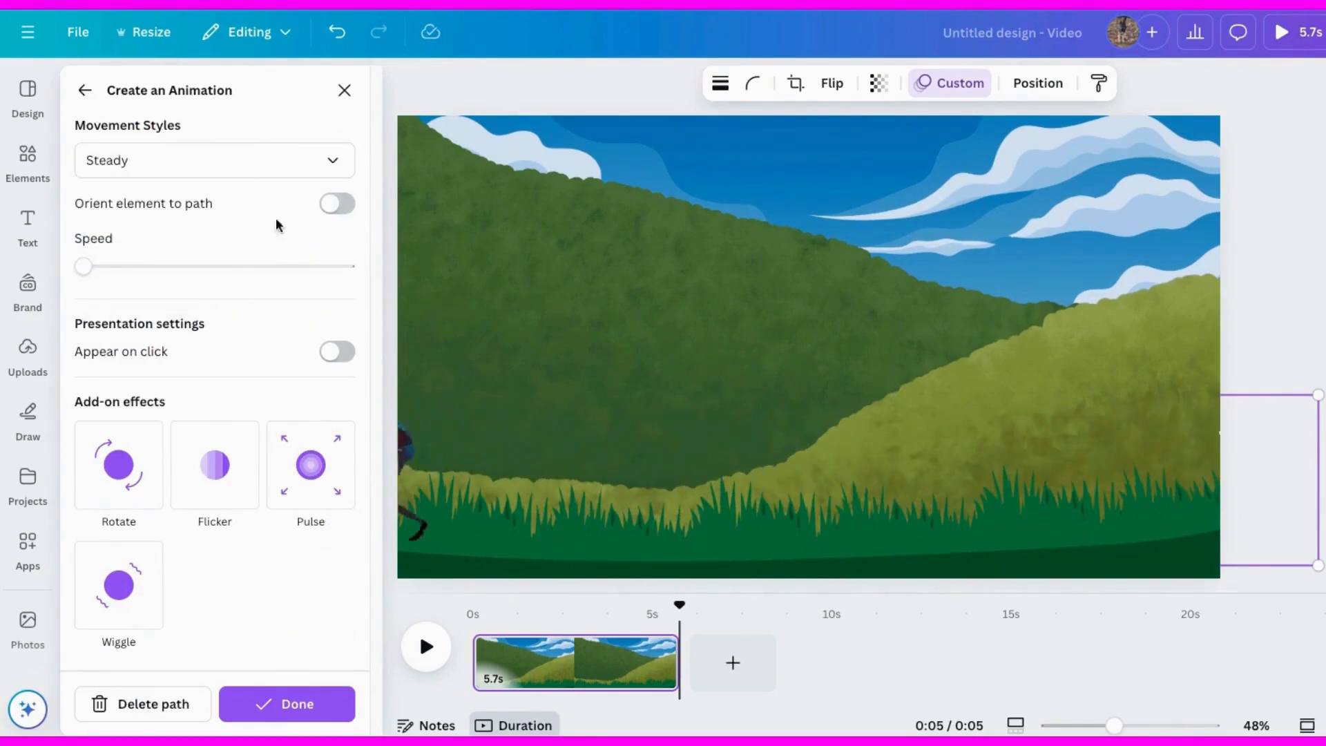
pyautogui.click(297, 706)
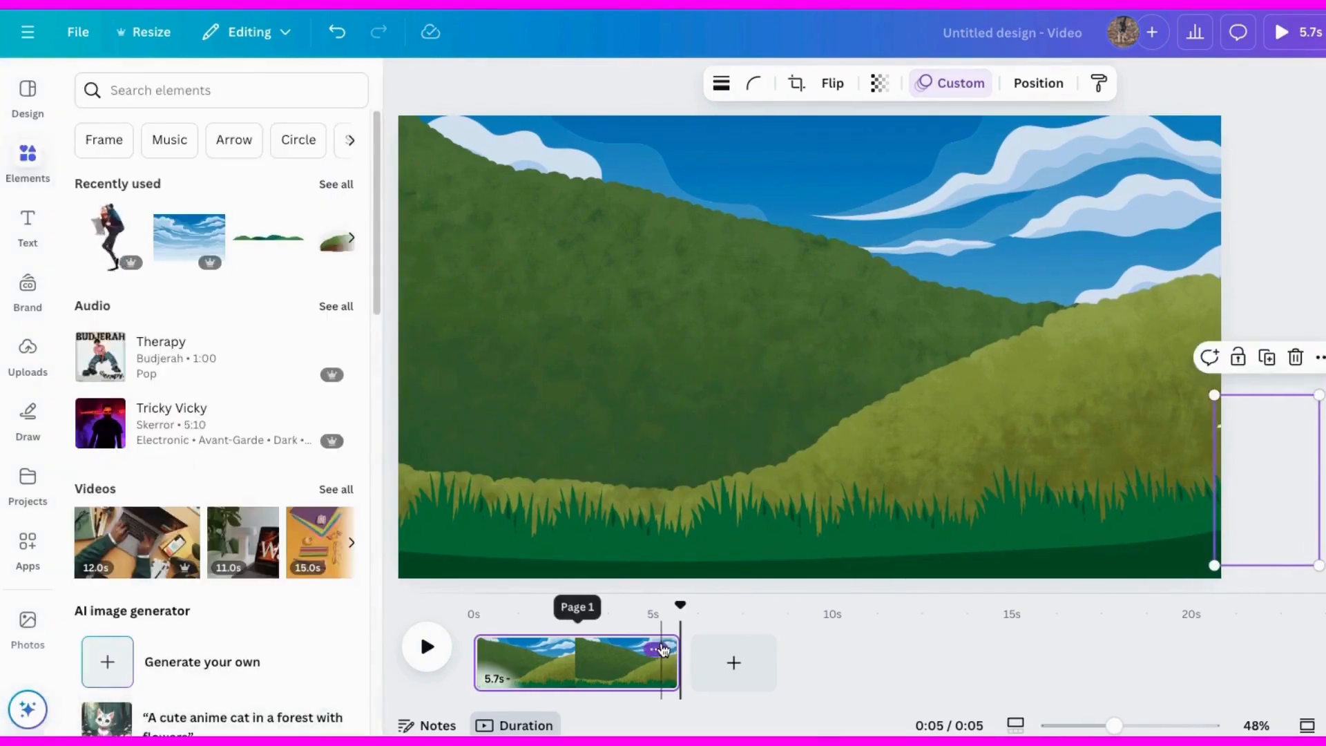
# Step: Duplicate the hiker scene as a second page
pyautogui.click(655, 649)
pyautogui.click(718, 322)
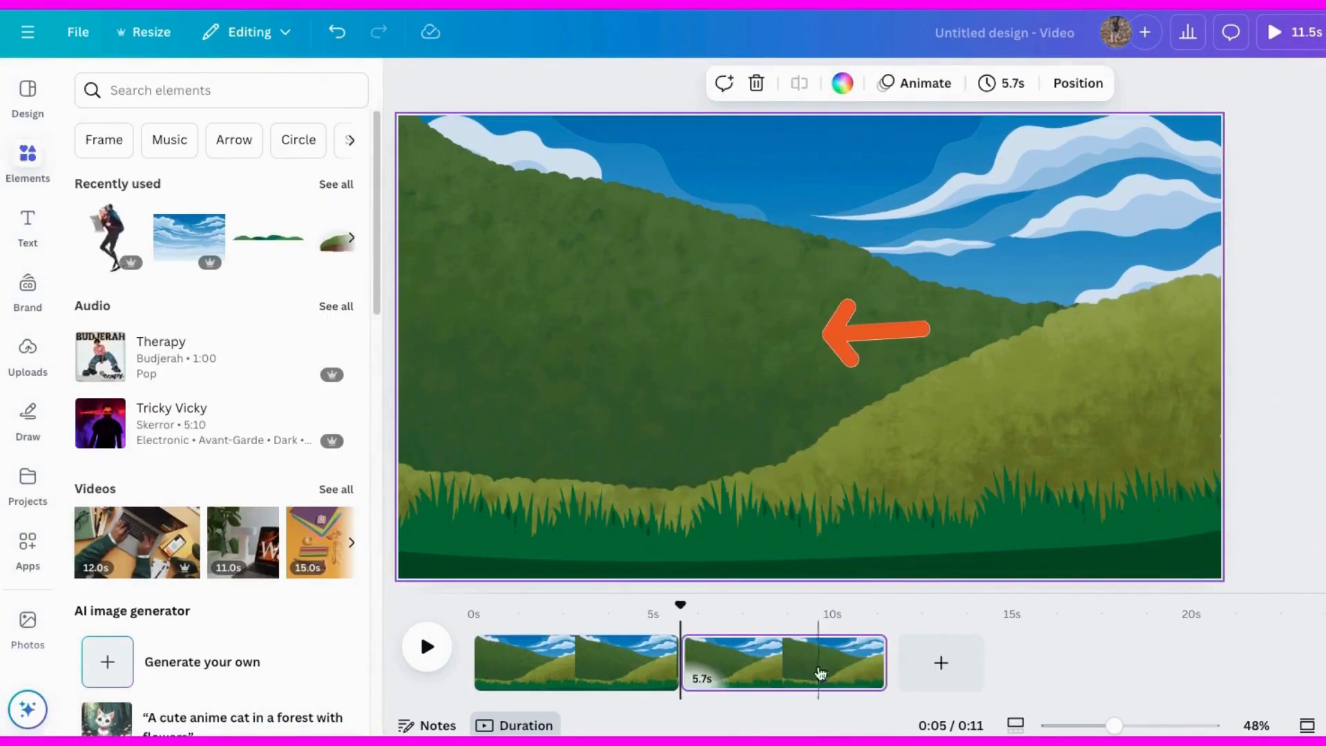
# Step: Bring the second page's hiker back inside the canvas and delete its custom animation path
pyautogui.click(1219, 456)
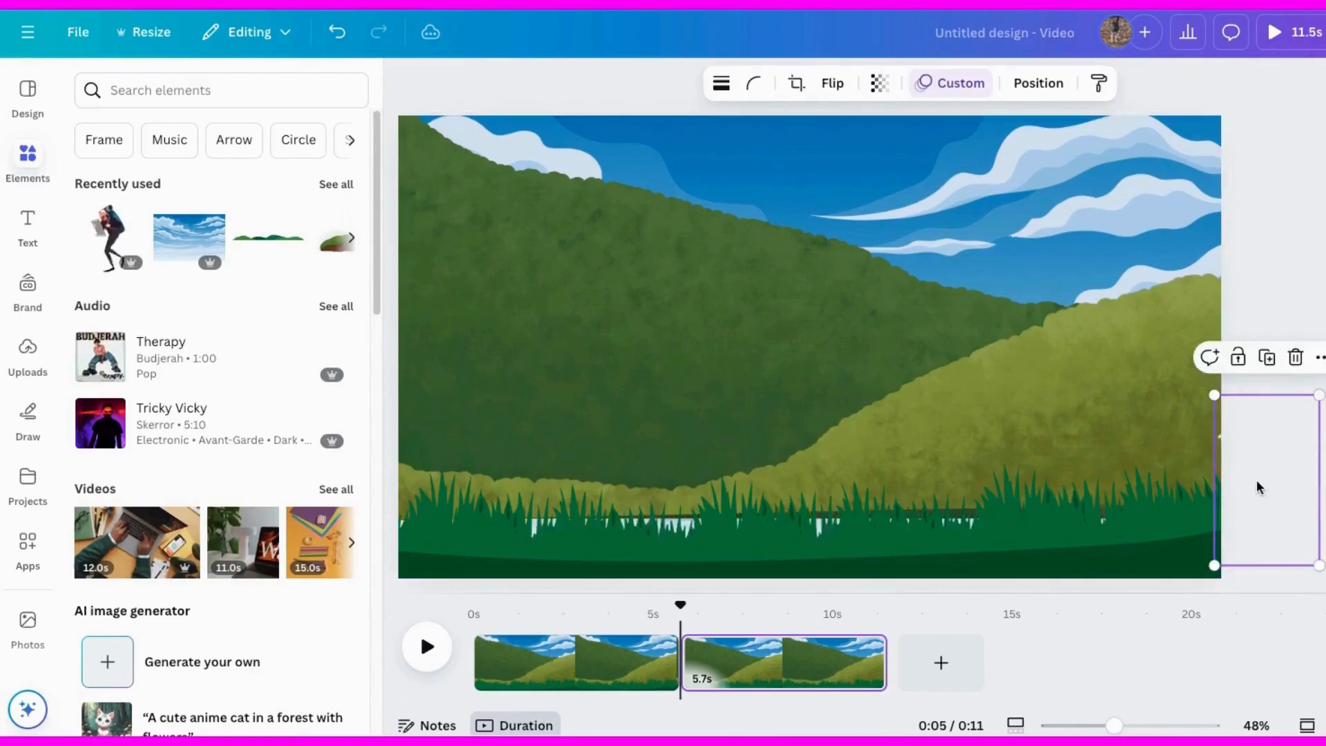
pyautogui.moveTo(1256, 482); pyautogui.dragTo(1147, 435)
pyautogui.click(937, 94)
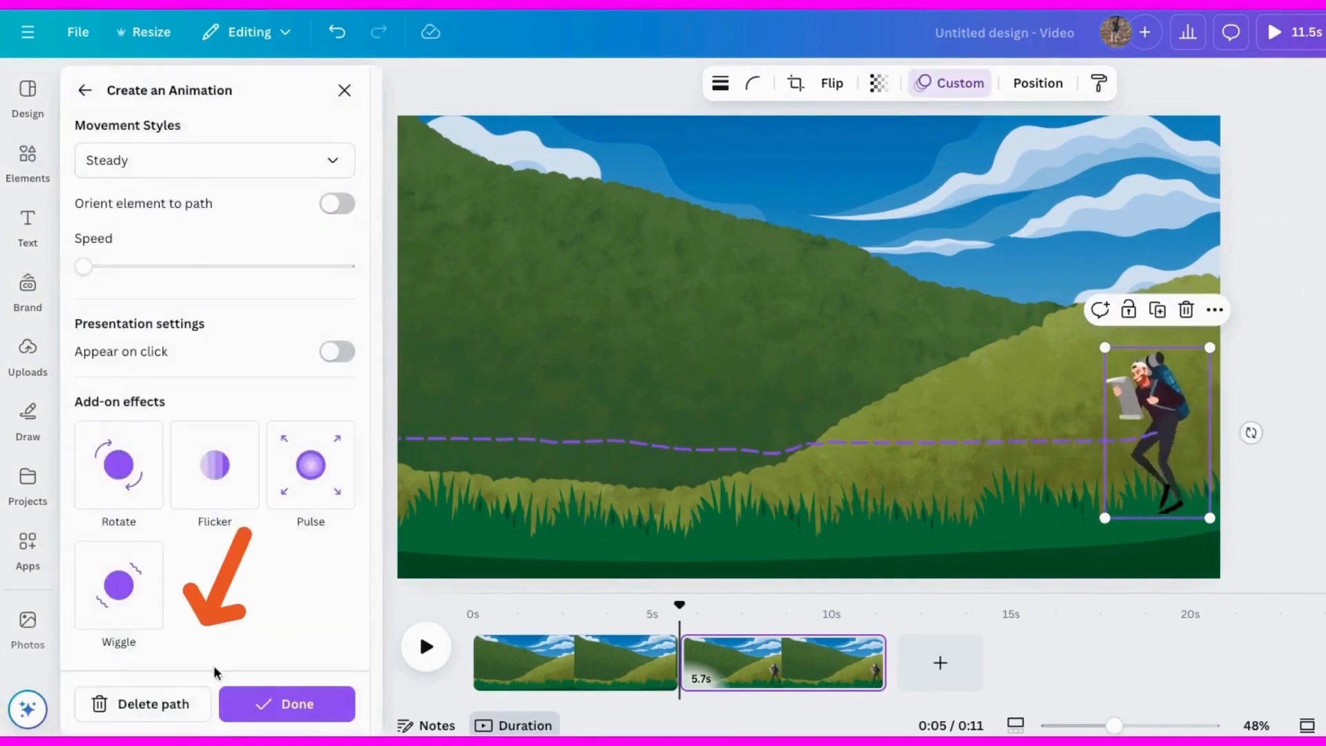
pyautogui.click(148, 702)
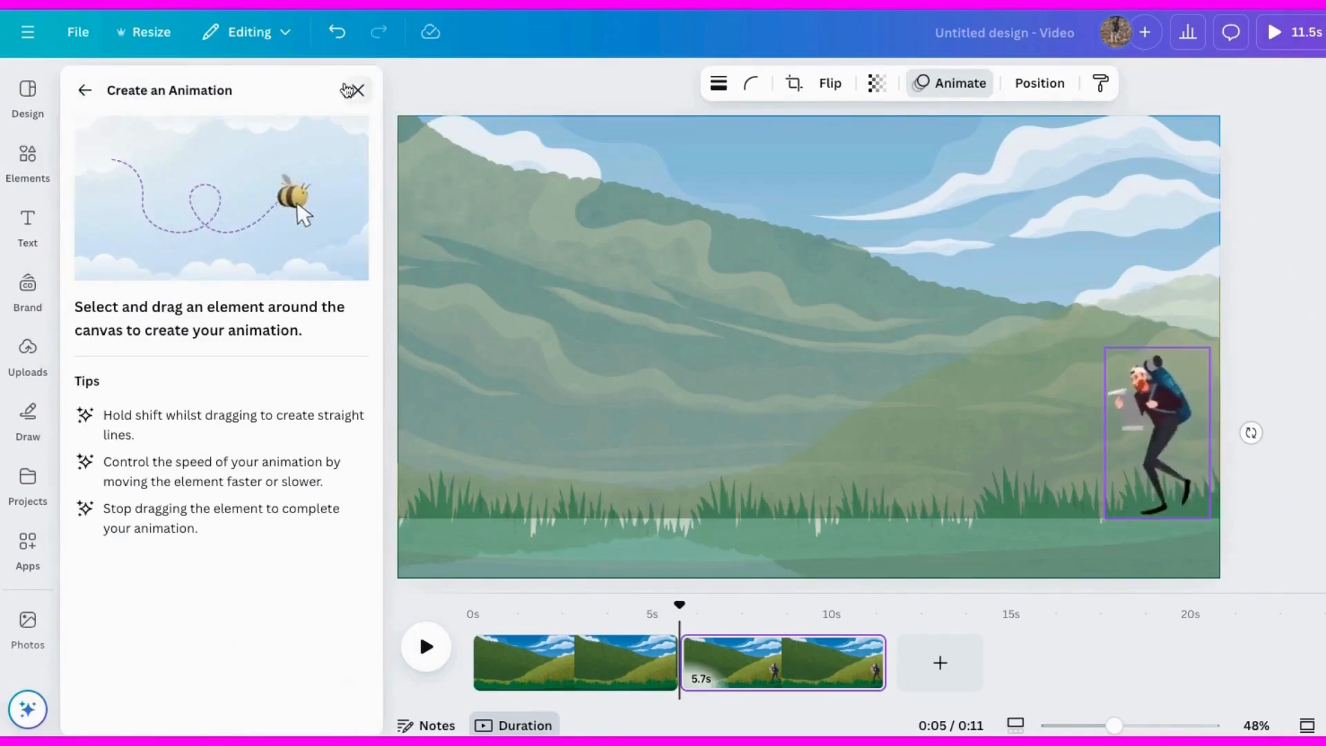
pyautogui.click(348, 90)
# Step: Shrink the second page's hiker, place it just beyond the canvas's left edge and flip it horizontally to face right
pyautogui.moveTo(1158, 432); pyautogui.dragTo(399, 423)
pyautogui.click(831, 83)
pyautogui.click(838, 131)
# Step: Create a custom animation that moves the hiker rightward along the valley and up past the right hill's edge of the canvas
pyautogui.click(959, 82)
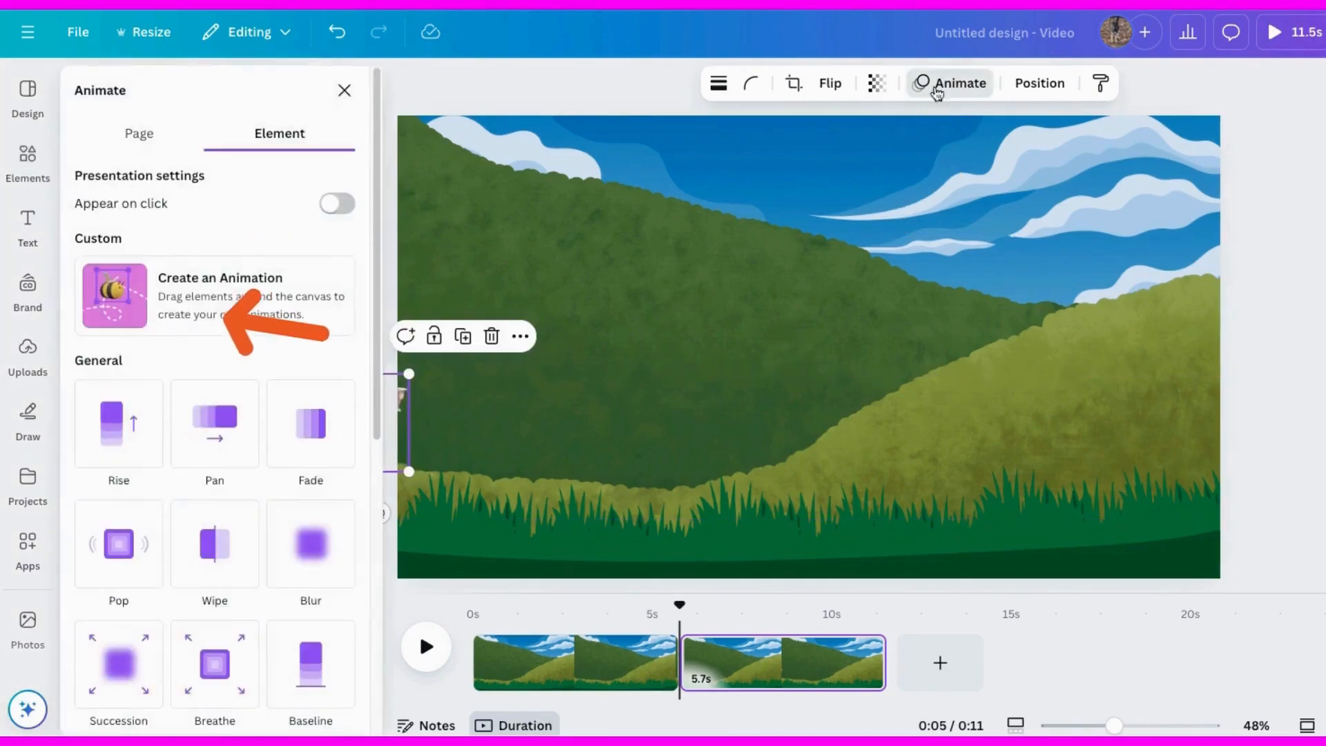
pyautogui.click(208, 297)
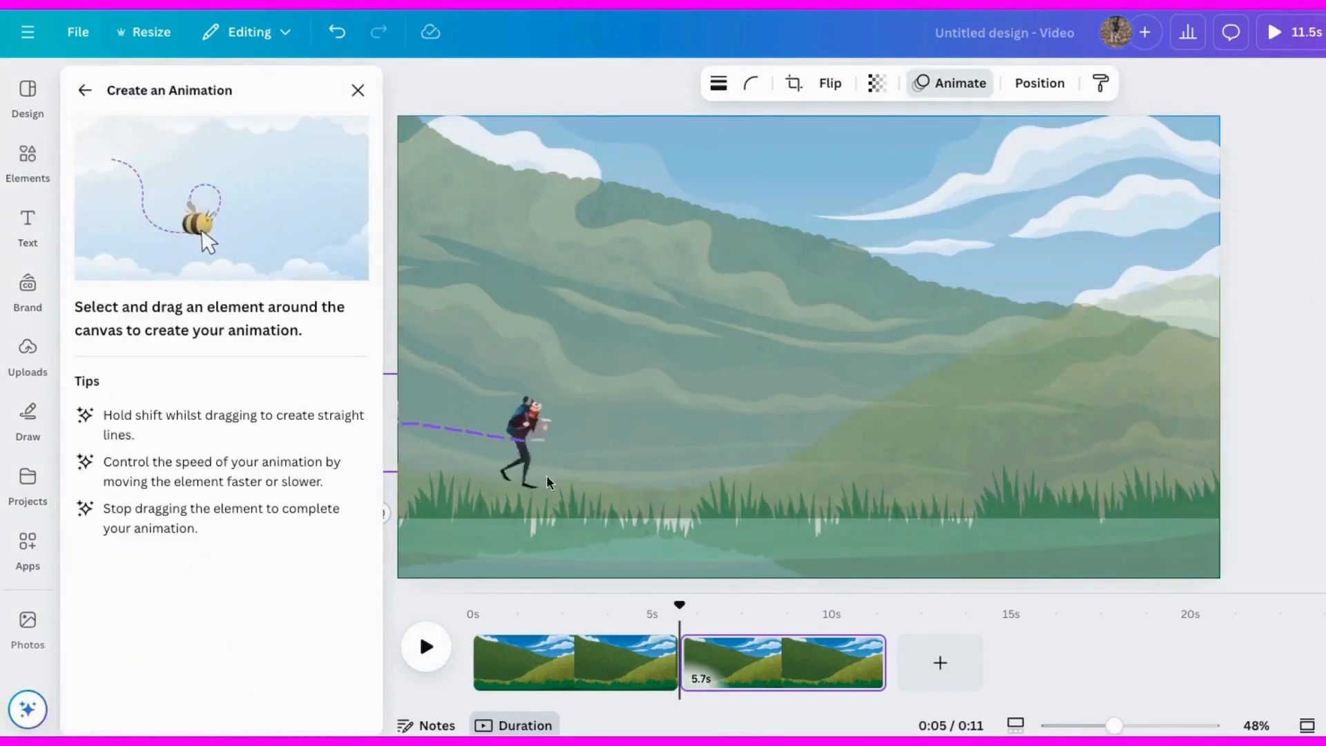
pyautogui.moveTo(1253, 277); pyautogui.dragTo(1274, 326)
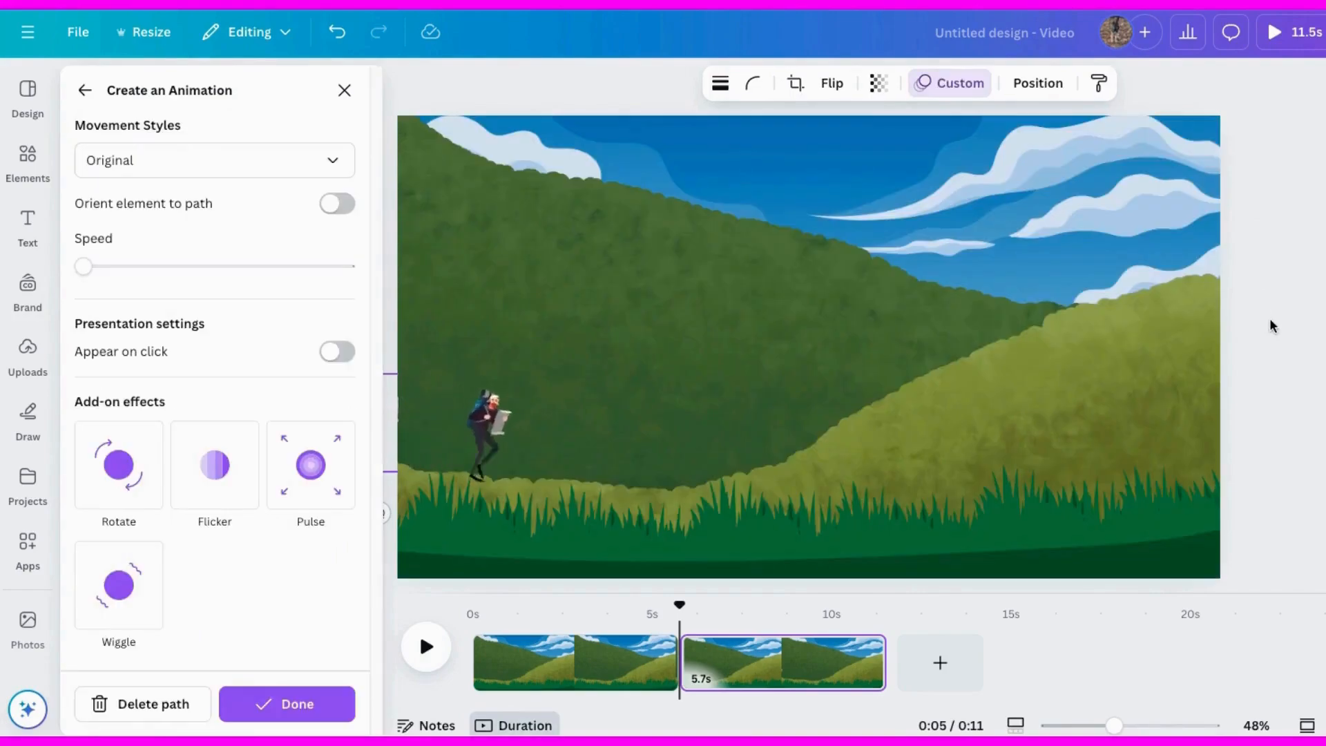
# Step: Set the movement style of the second page's hiker animation to Steady
pyautogui.click(276, 166)
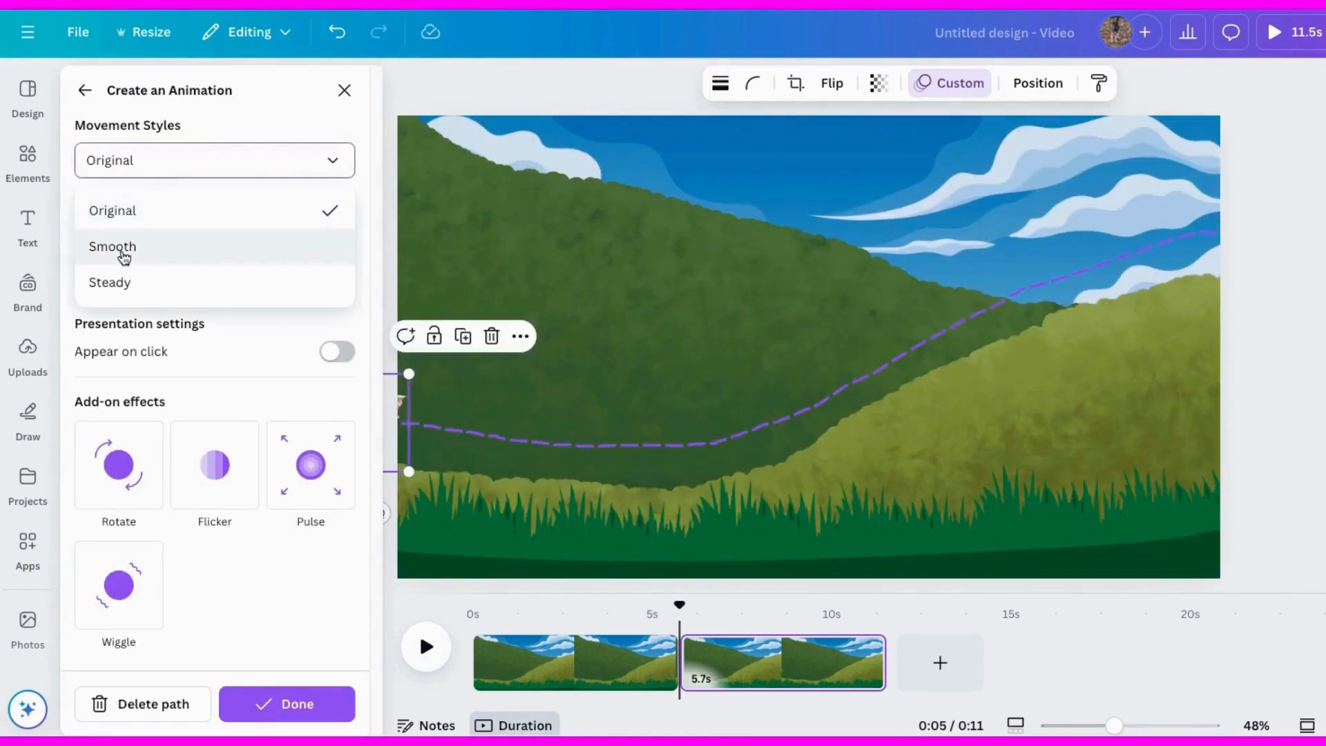
pyautogui.click(119, 250)
pyautogui.click(149, 166)
pyautogui.click(118, 286)
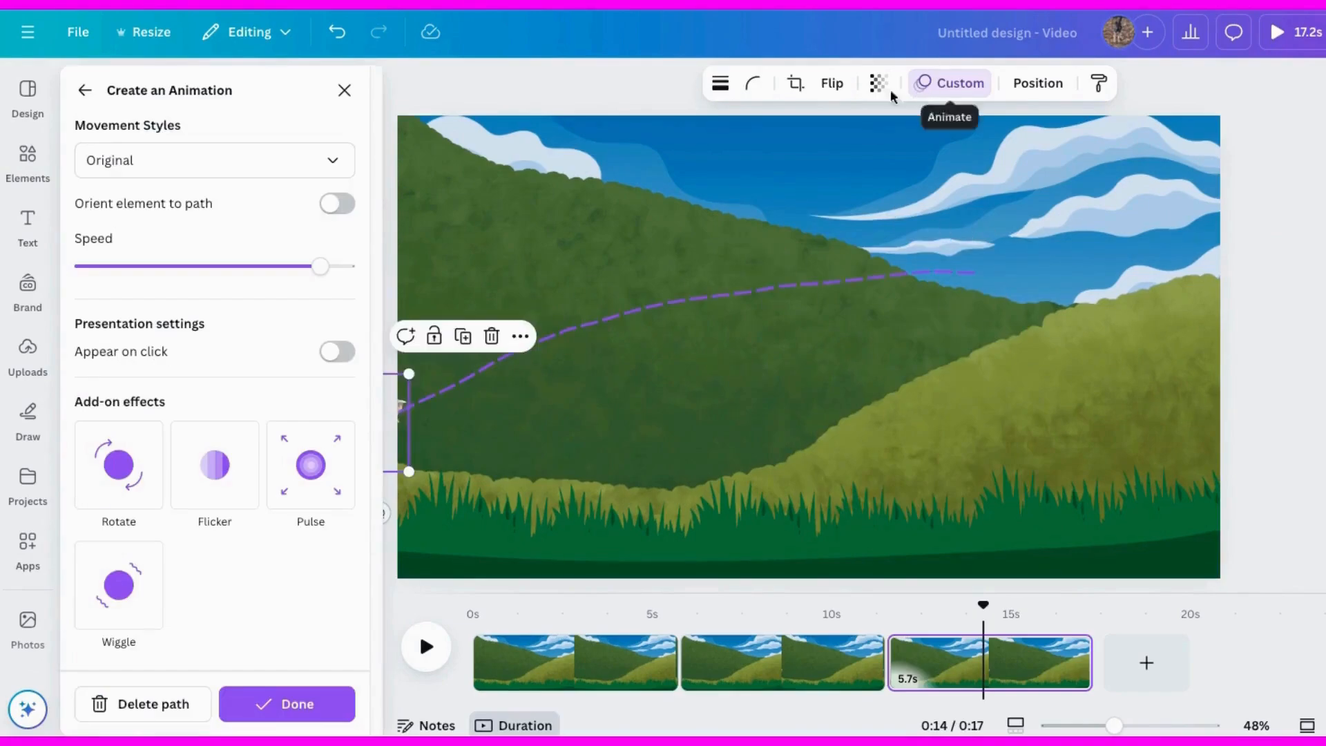
# Step: Delete the custom animation path from the hiker on the third page and select the hiker at the left edge
pyautogui.click(148, 706)
pyautogui.click(963, 664)
pyautogui.click(402, 403)
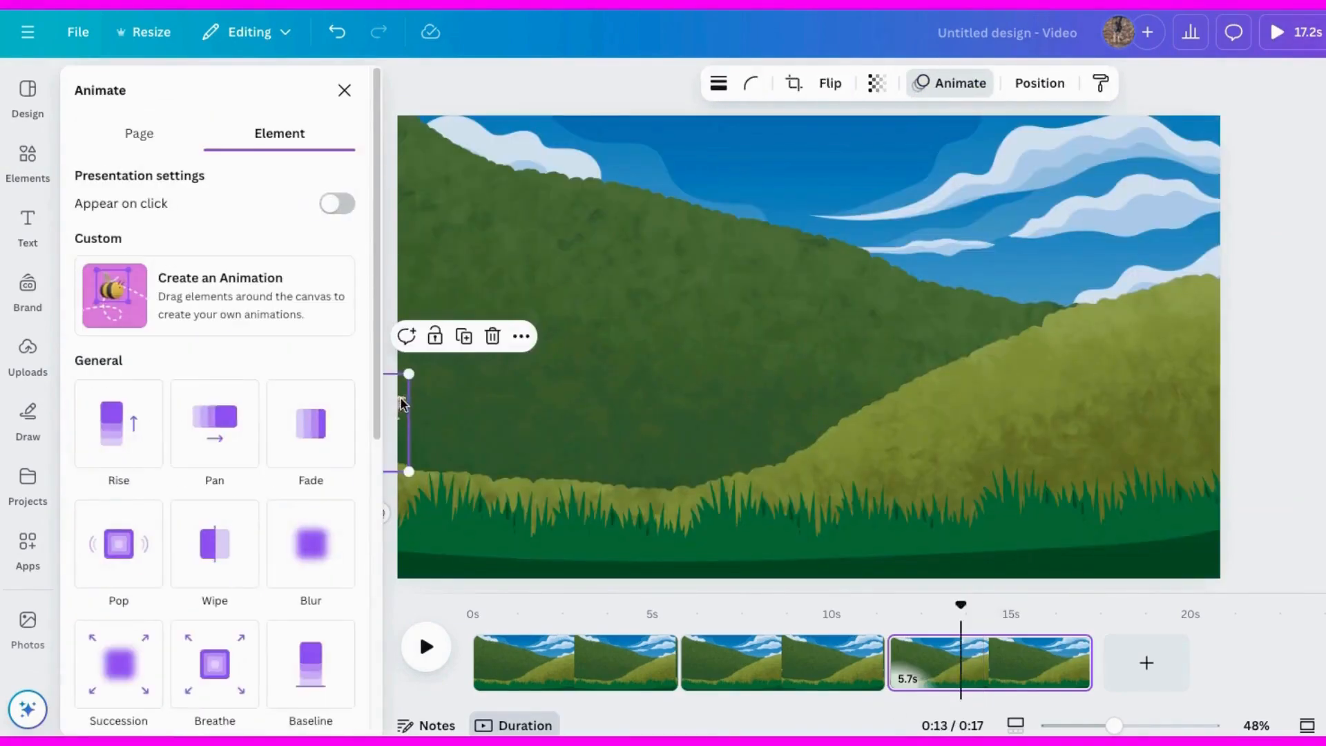
# Step: Move the third page's hiker up to the right hill and flip it horizontally to face left
pyautogui.moveTo(402, 402); pyautogui.dragTo(1117, 282)
pyautogui.click(834, 90)
pyautogui.click(843, 129)
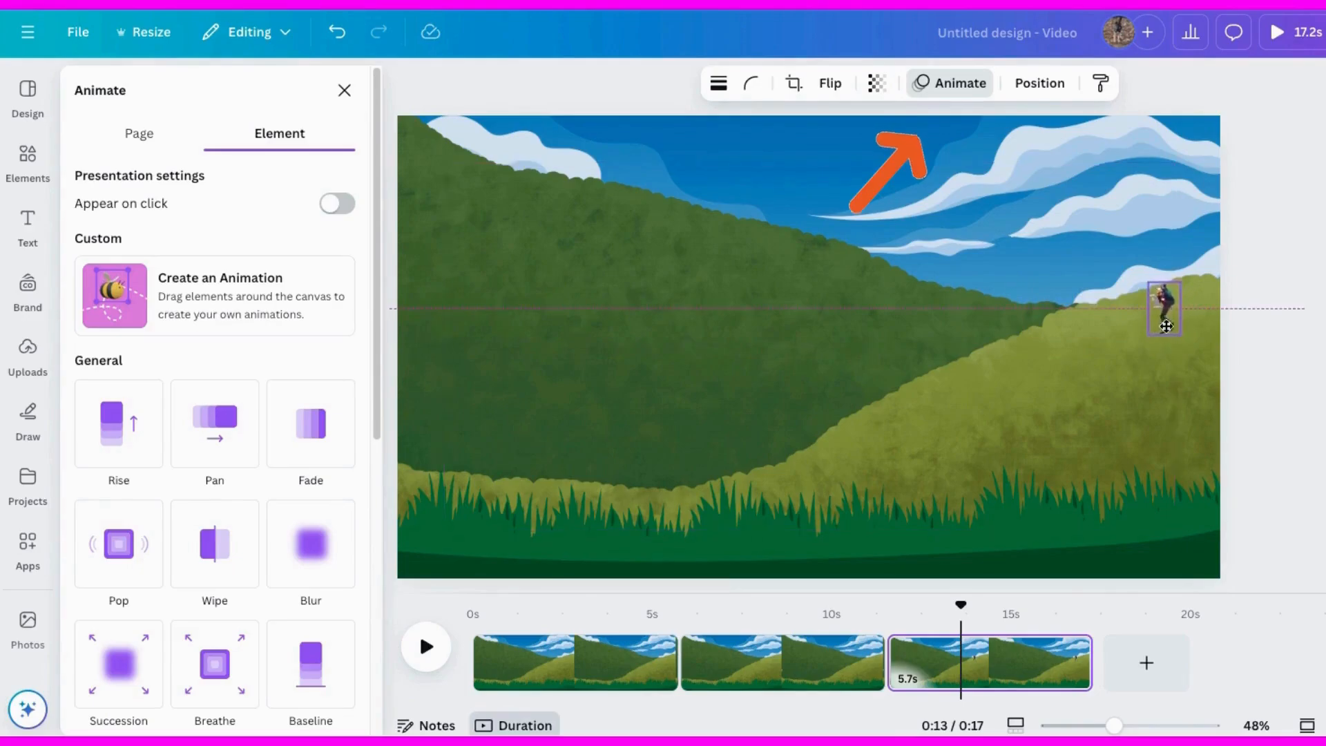
# Step: Position the tiny hiker on the right hill's crest and move its layer between the light and dark green hills
pyautogui.moveTo(1165, 326); pyautogui.dragTo(1165, 326)
pyautogui.click(1041, 84)
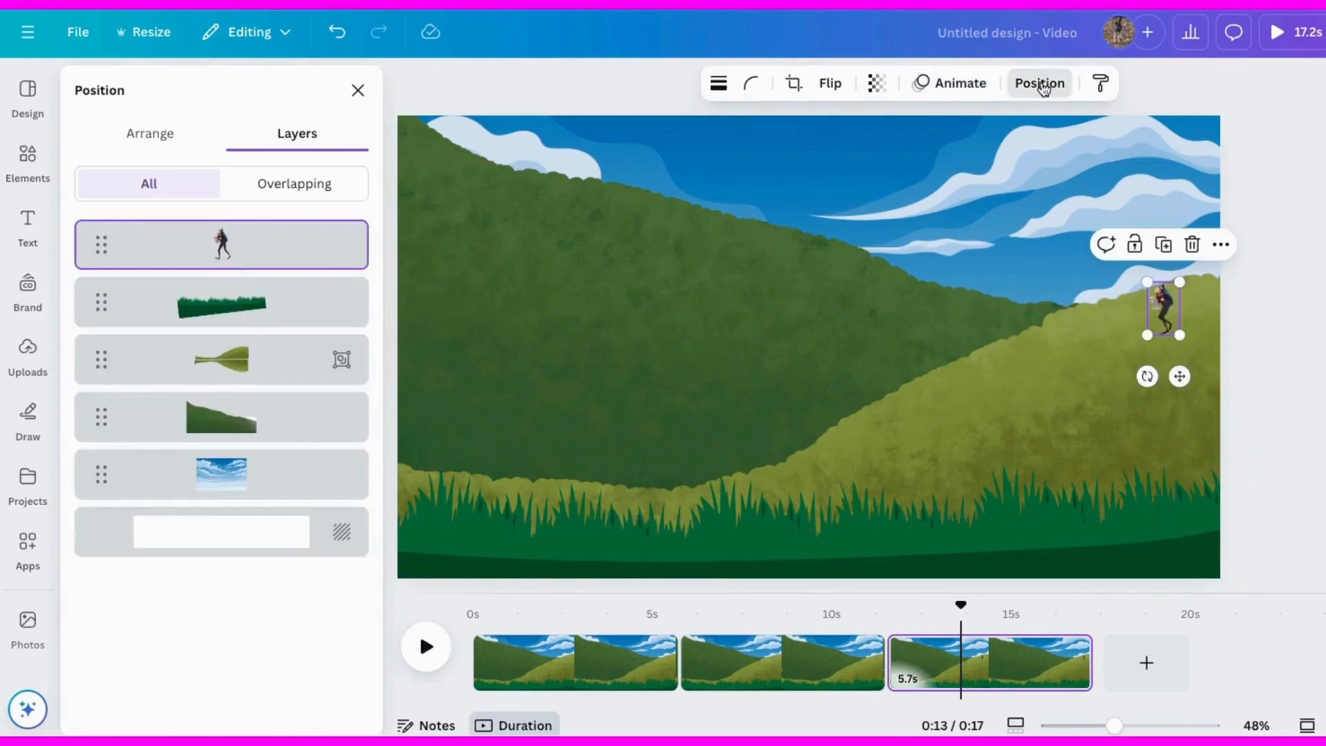
pyautogui.moveTo(245, 239); pyautogui.dragTo(238, 360)
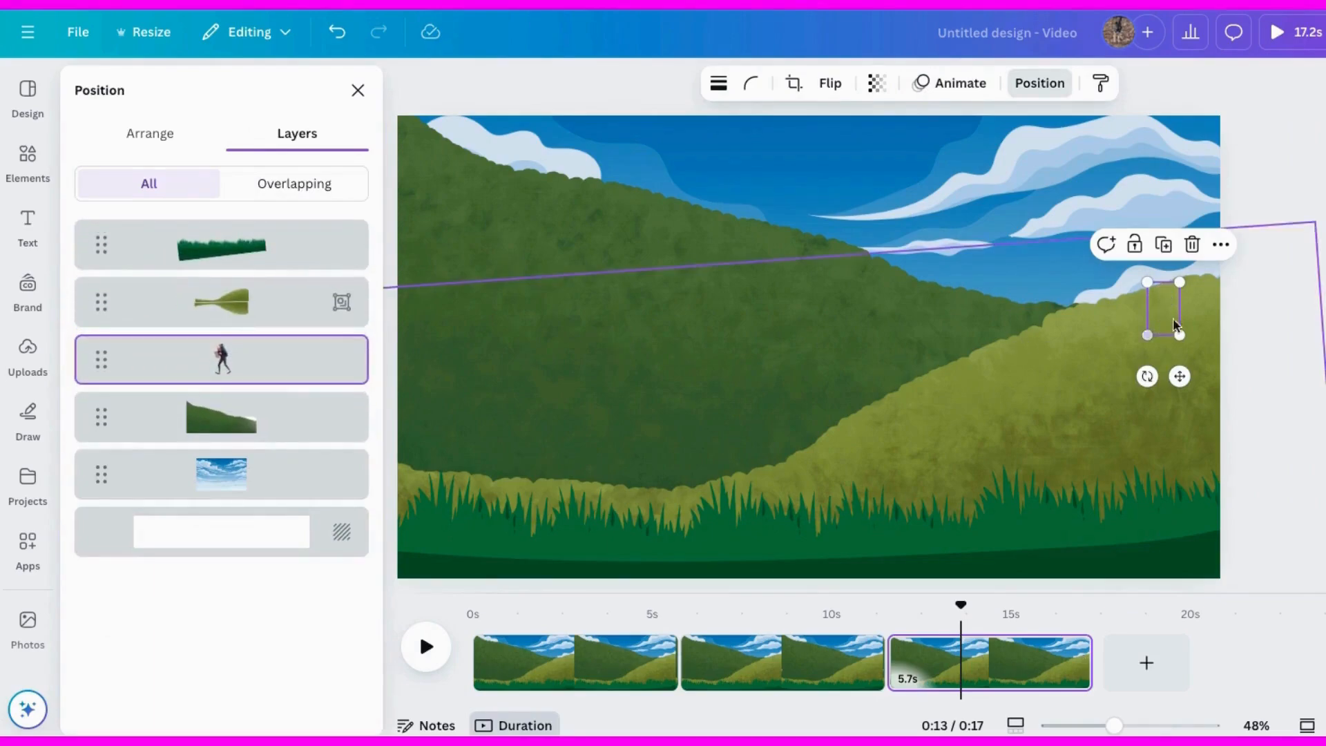
# Step: Create a custom animation that moves the tiny hiker leftward up the dark green hill's ridge to its peak
pyautogui.click(988, 83)
pyautogui.click(208, 290)
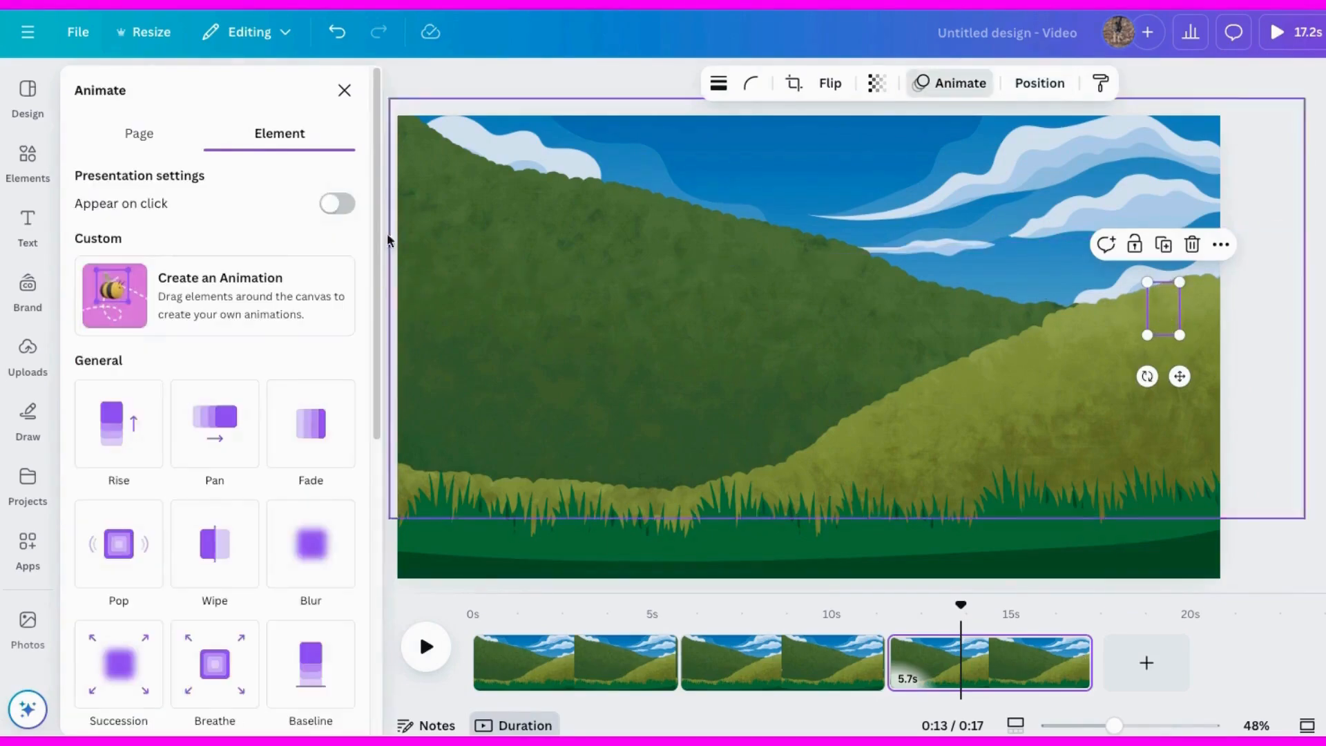
pyautogui.moveTo(1044, 299)
pyautogui.mouseDown()
pyautogui.moveTo(809, 220)
pyautogui.moveTo(667, 194)
pyautogui.mouseUp()
pyautogui.moveTo(483, 145); pyautogui.dragTo(481, 142)
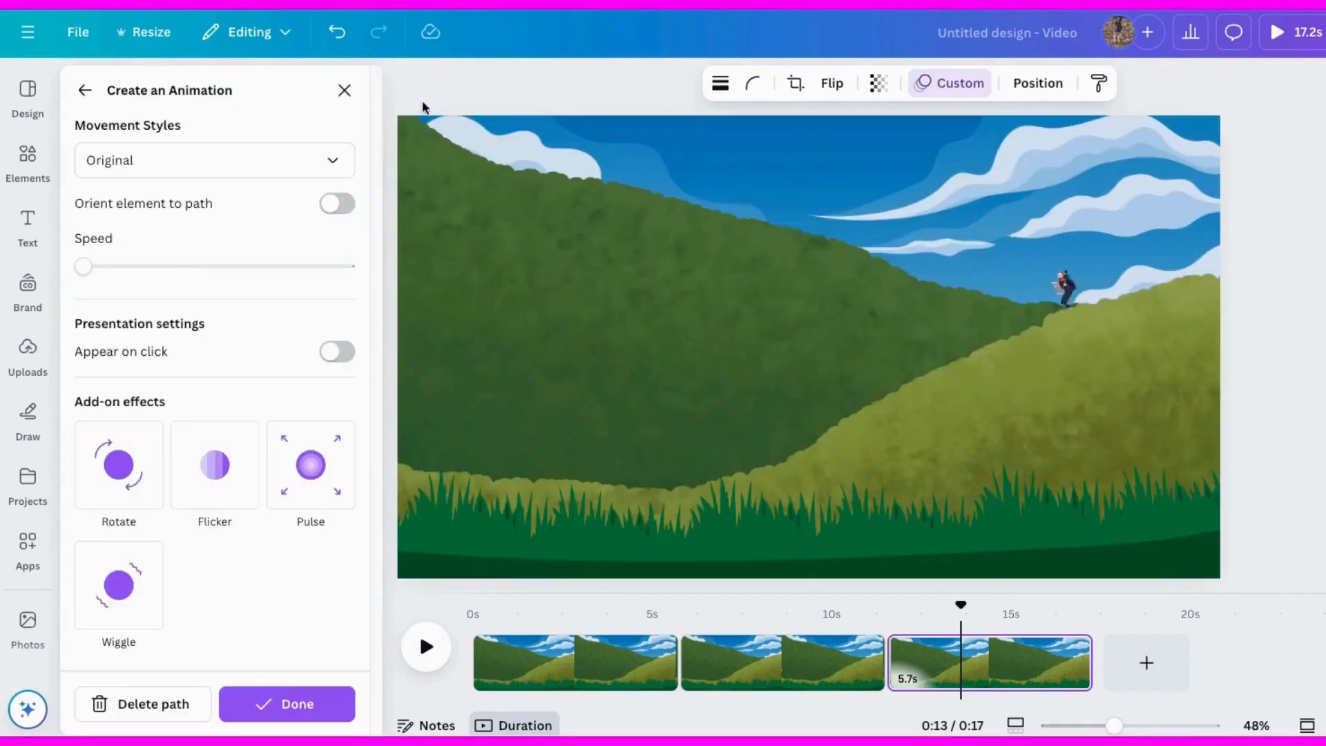
# Step: Set the third page's hiker animation to Steady, finish it and play back the video
pyautogui.click(332, 160)
pyautogui.click(205, 290)
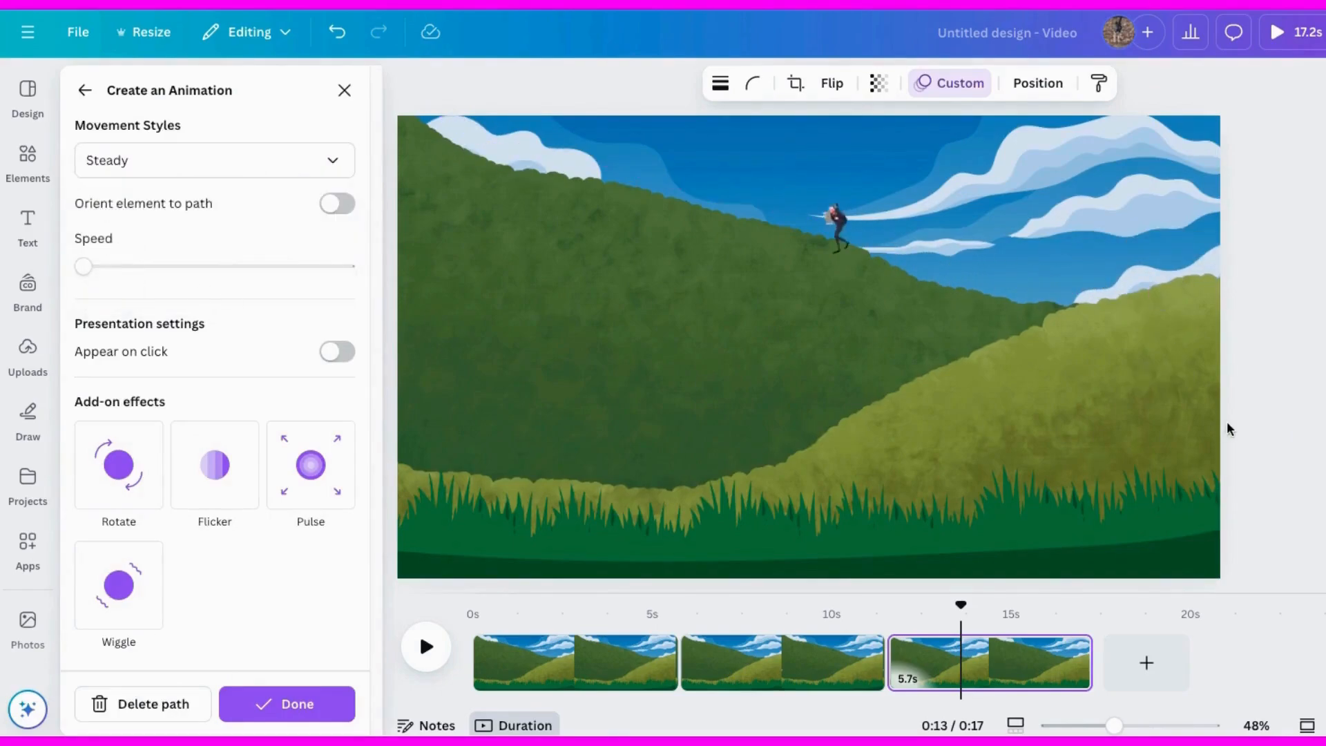
pyautogui.click(287, 704)
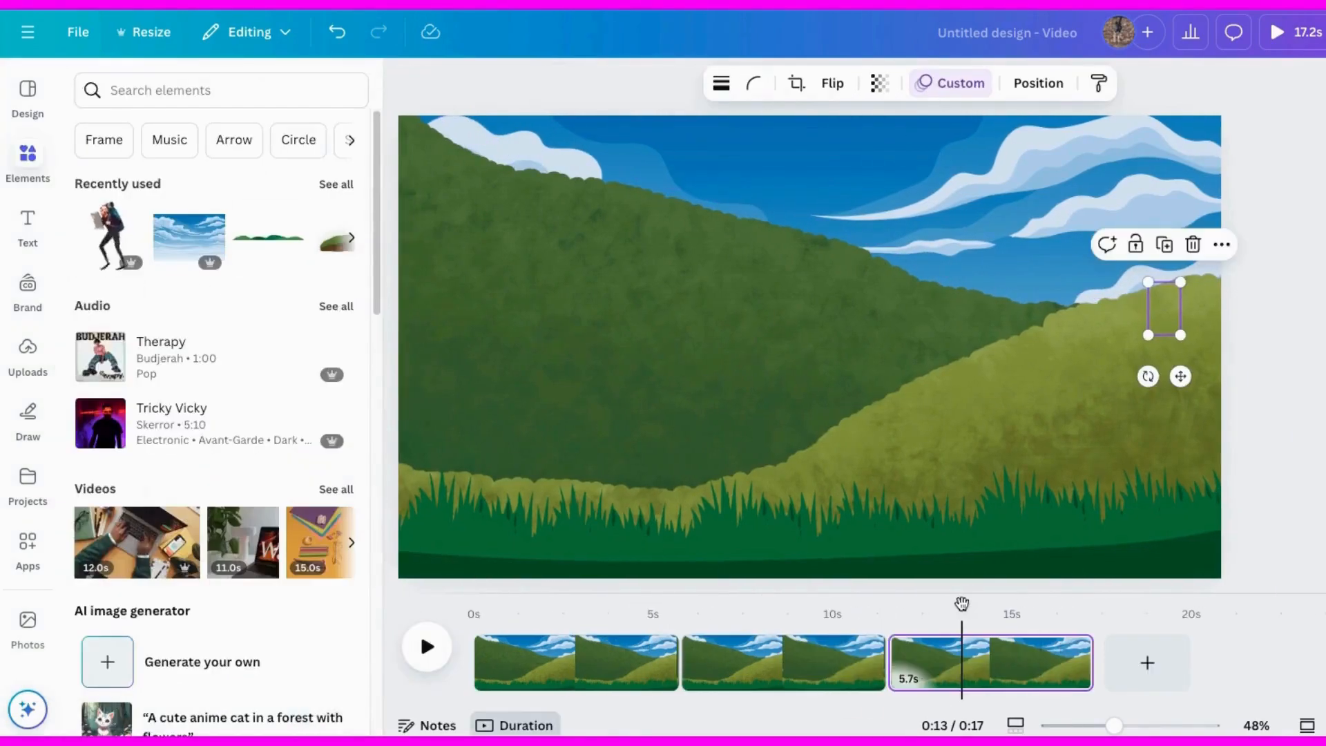
pyautogui.click(425, 647)
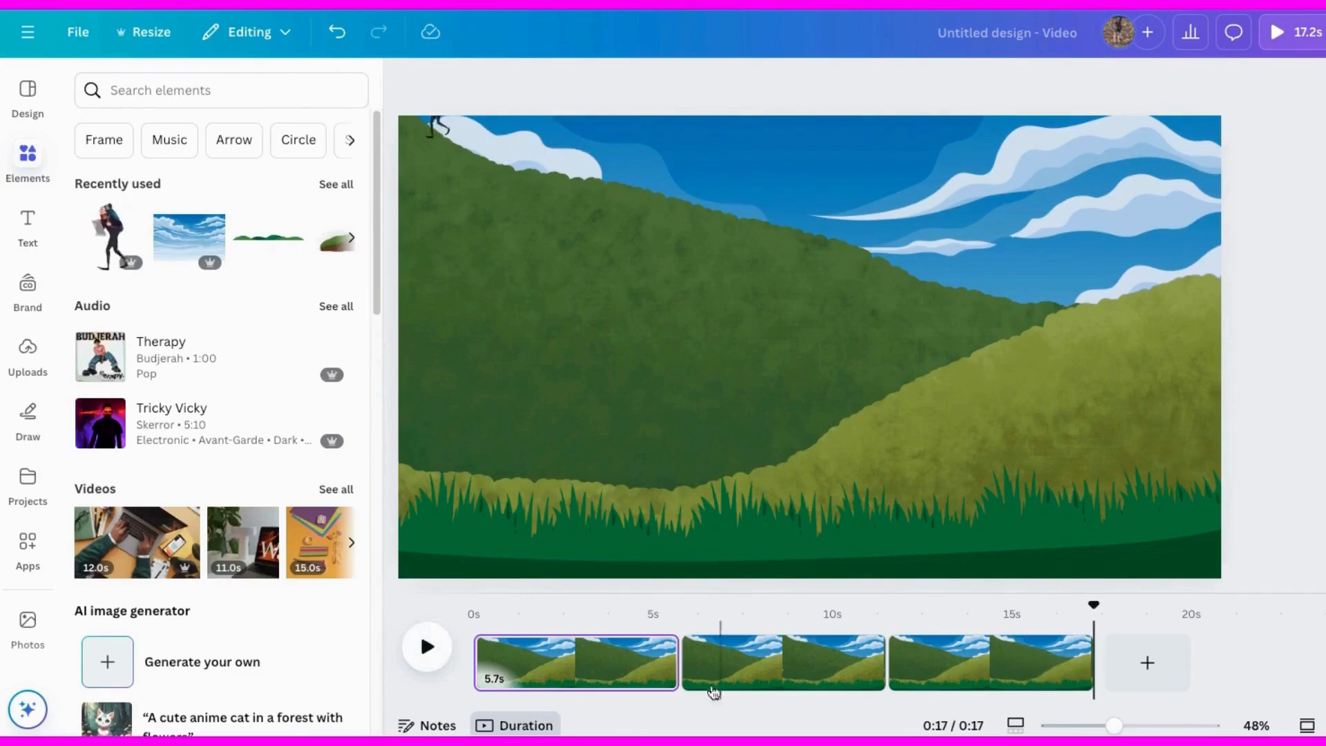
# Step: Apply a 1-second Dissolve transition between all pages and preview the result
pyautogui.click(679, 666)
pyautogui.click(215, 175)
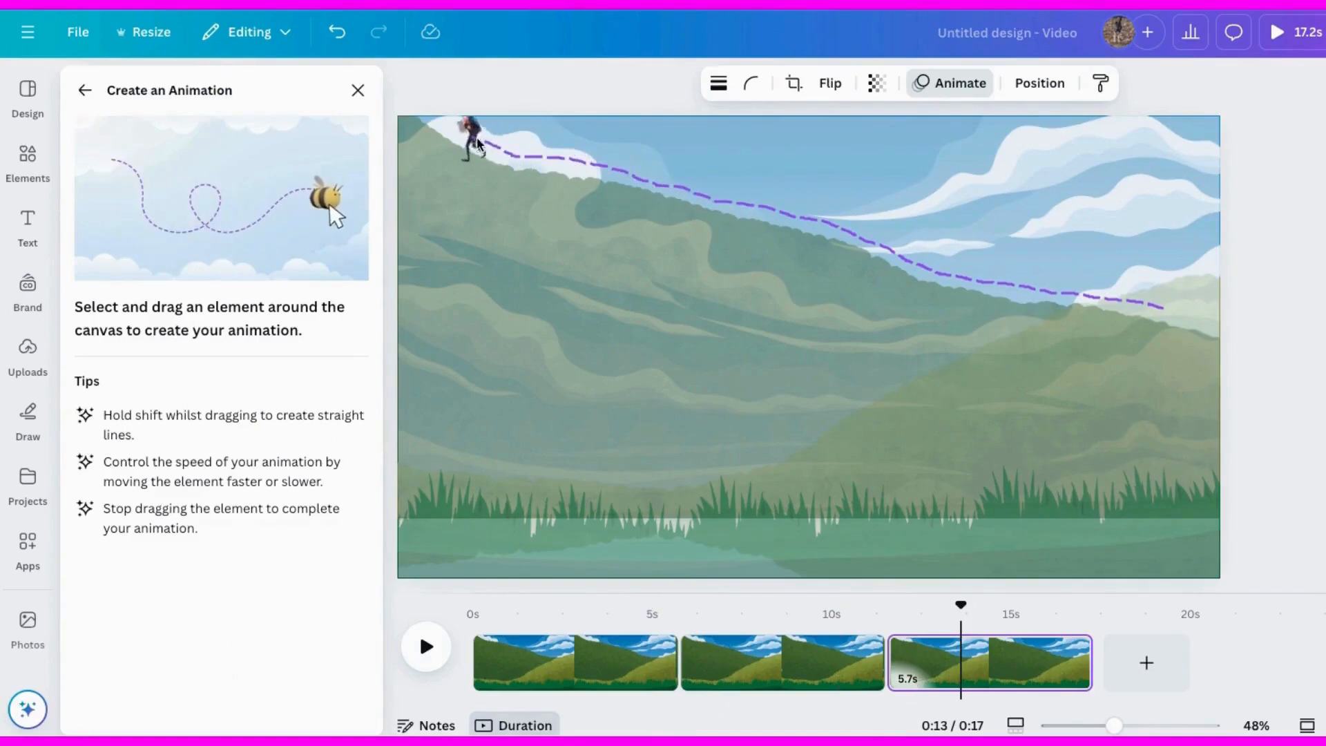
pyautogui.moveTo(477, 143); pyautogui.dragTo(474, 138)
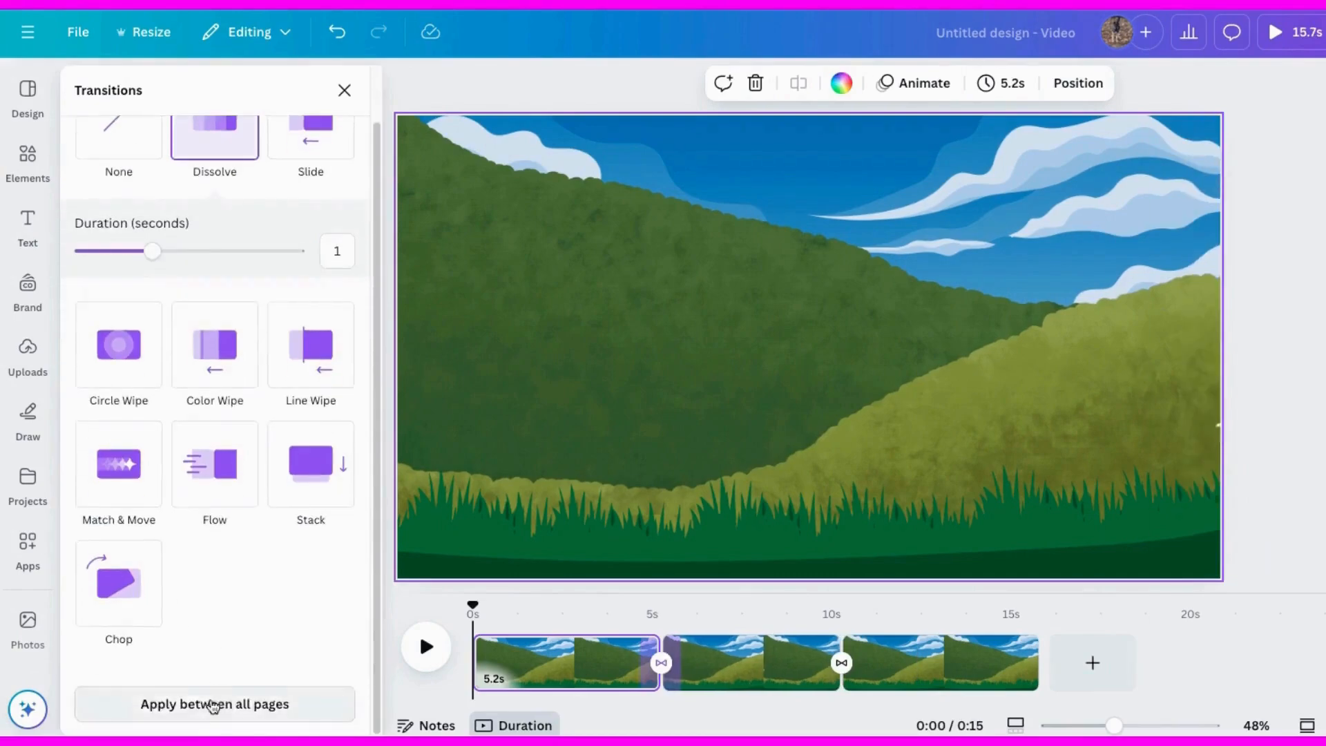
pyautogui.click(213, 706)
pyautogui.click(425, 648)
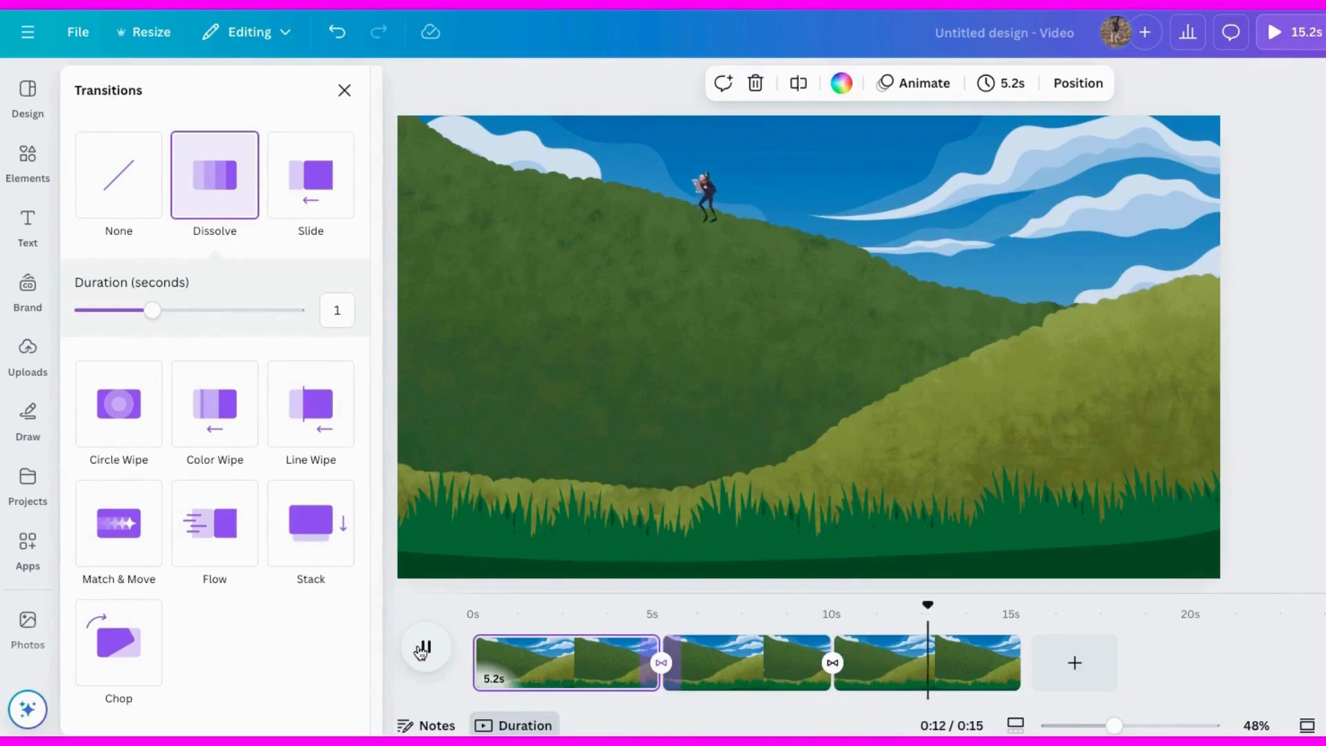
# Step: Trim the third page to 5.1 seconds and reapply the Dissolve transition between all pages
pyautogui.moveTo(1015, 675); pyautogui.dragTo(1012, 675)
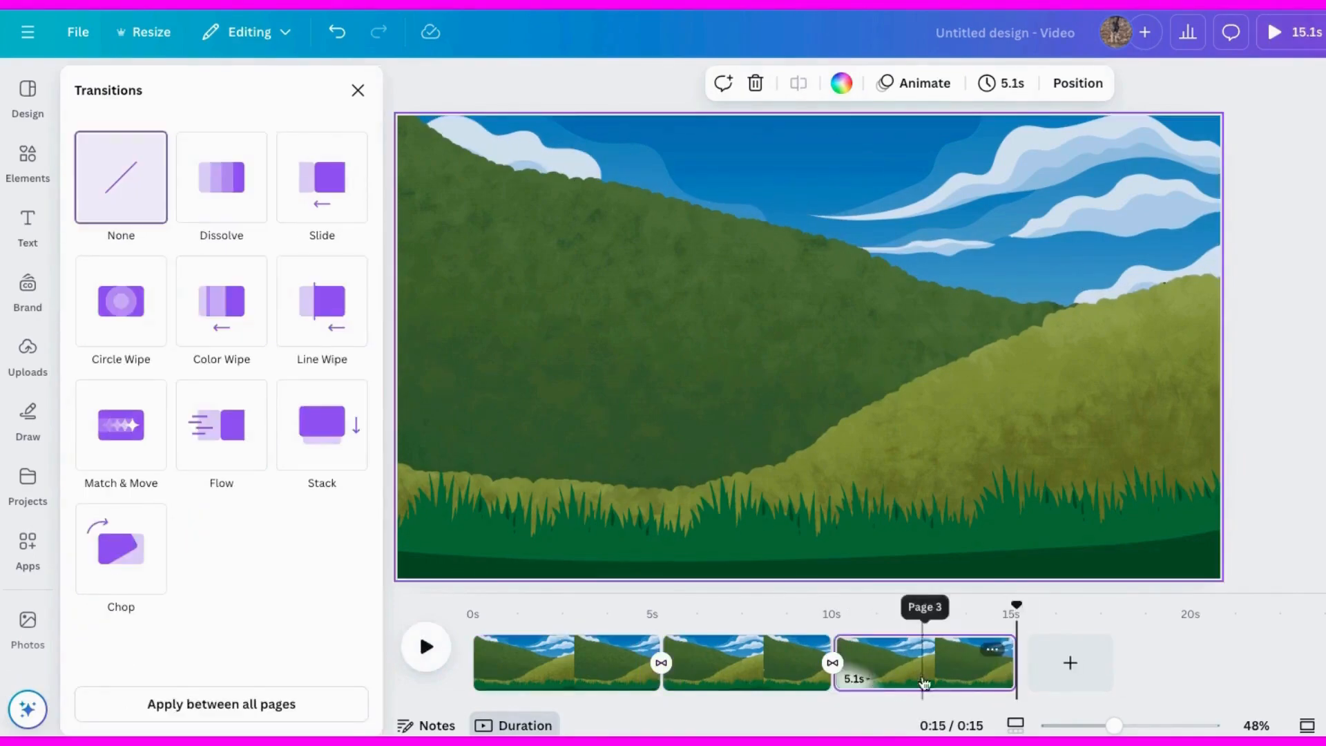
pyautogui.click(221, 177)
pyautogui.click(215, 703)
pyautogui.click(425, 647)
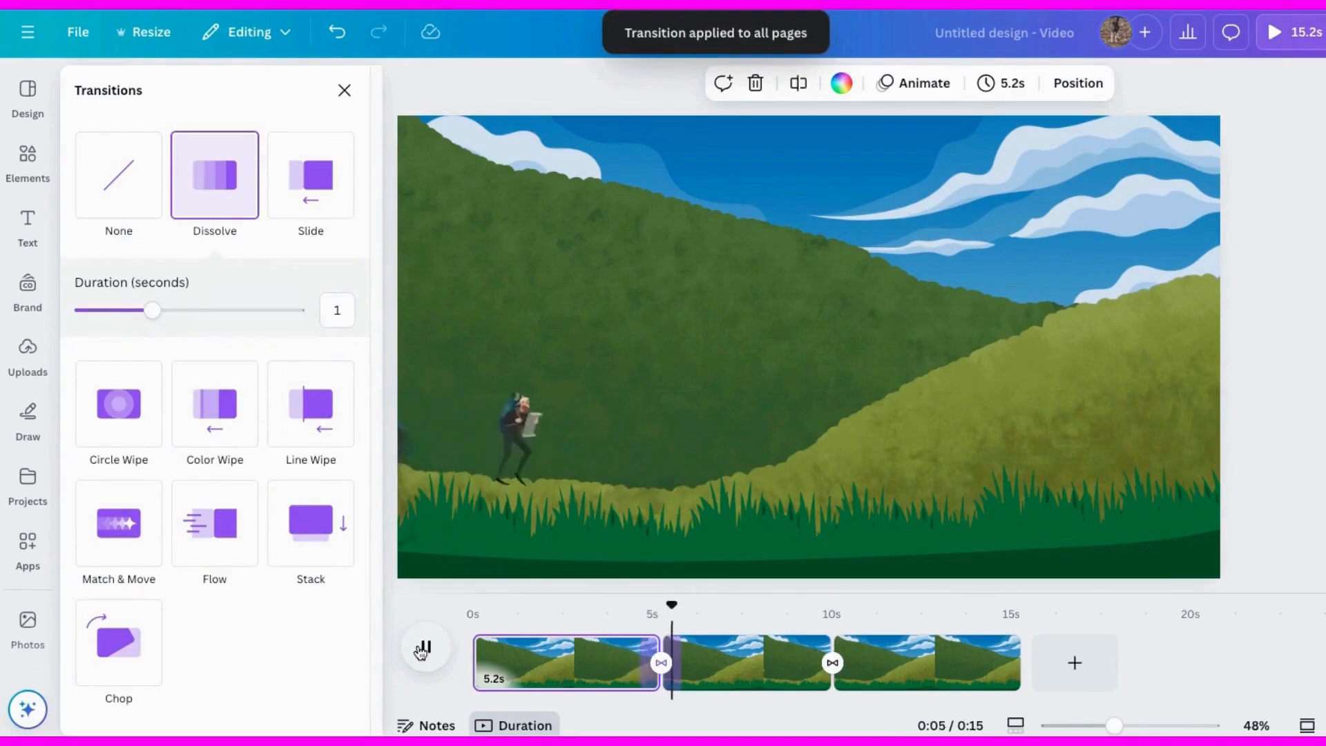
# Step: Search the elements library for "cloud"
pyautogui.click(28, 159)
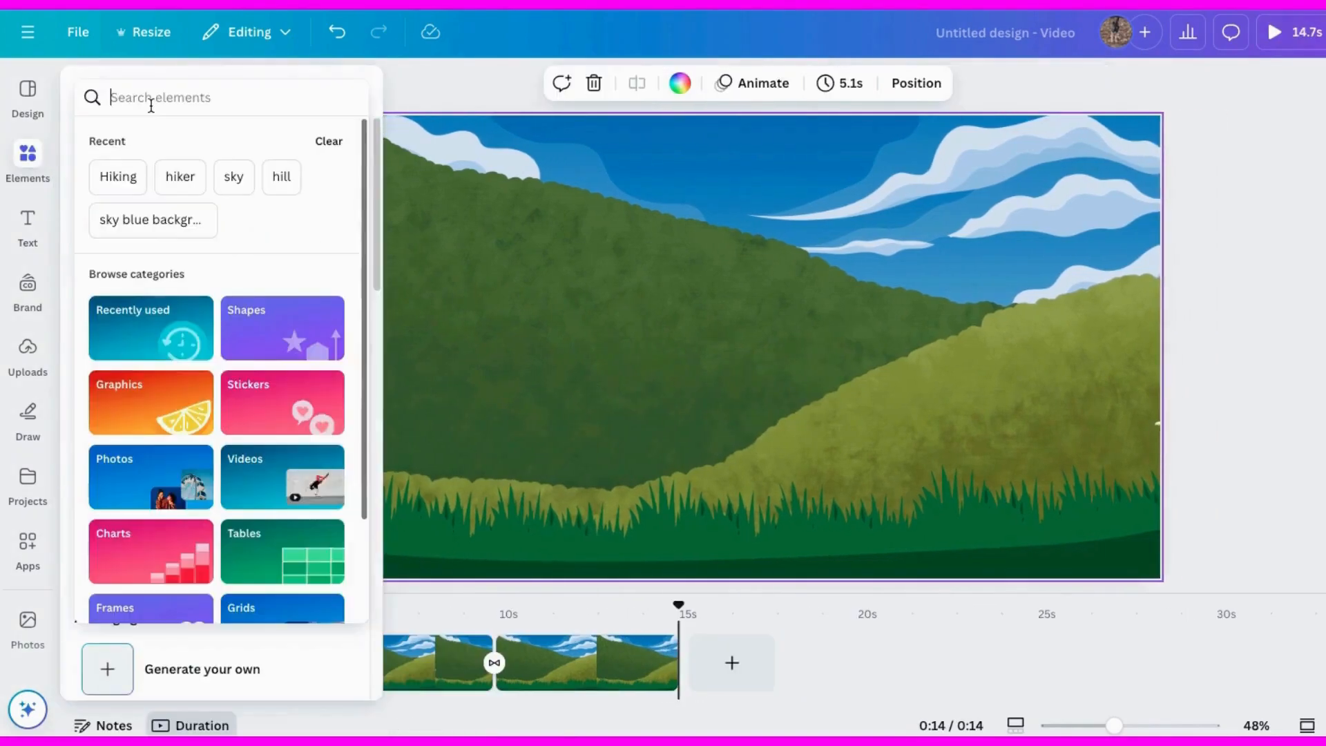
pyautogui.write('clo')
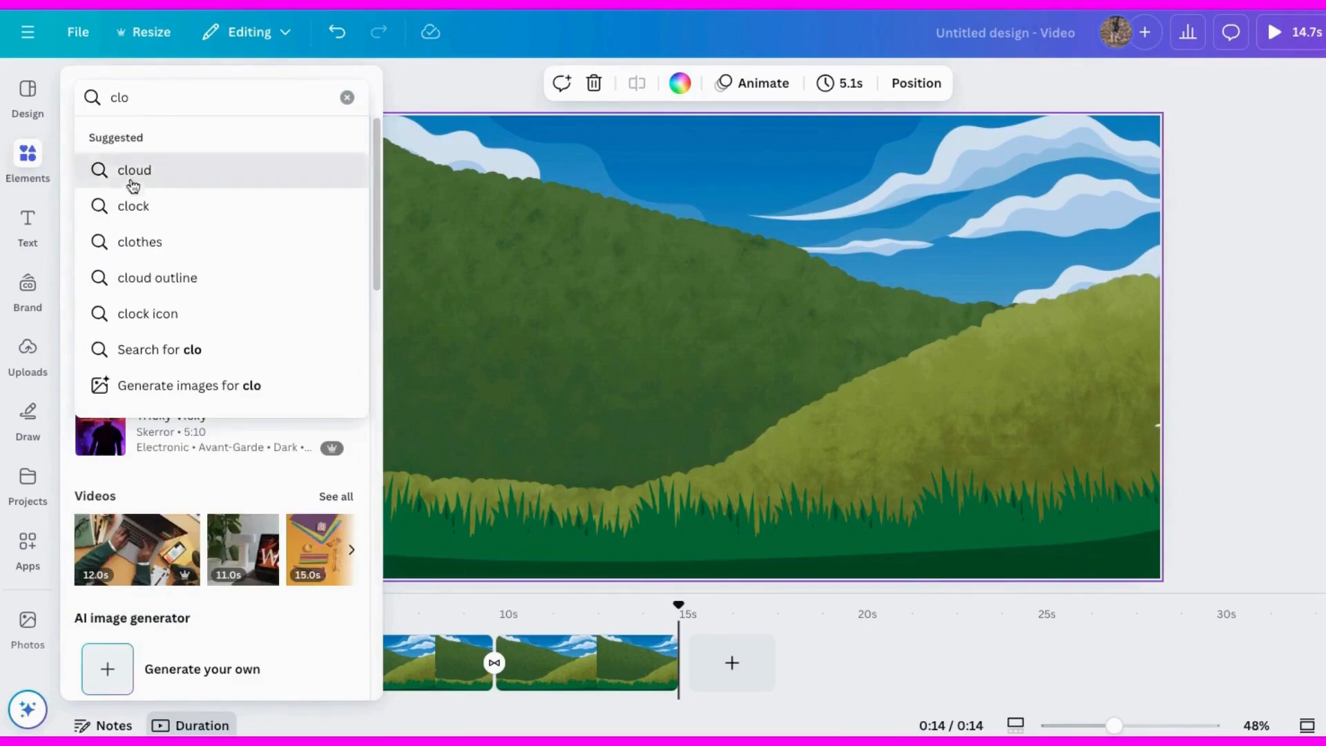
pyautogui.click(128, 172)
# Step: Filter the cloud results to animated graphics and look through them for a suitable cloud
pyautogui.click(351, 97)
pyautogui.click(99, 437)
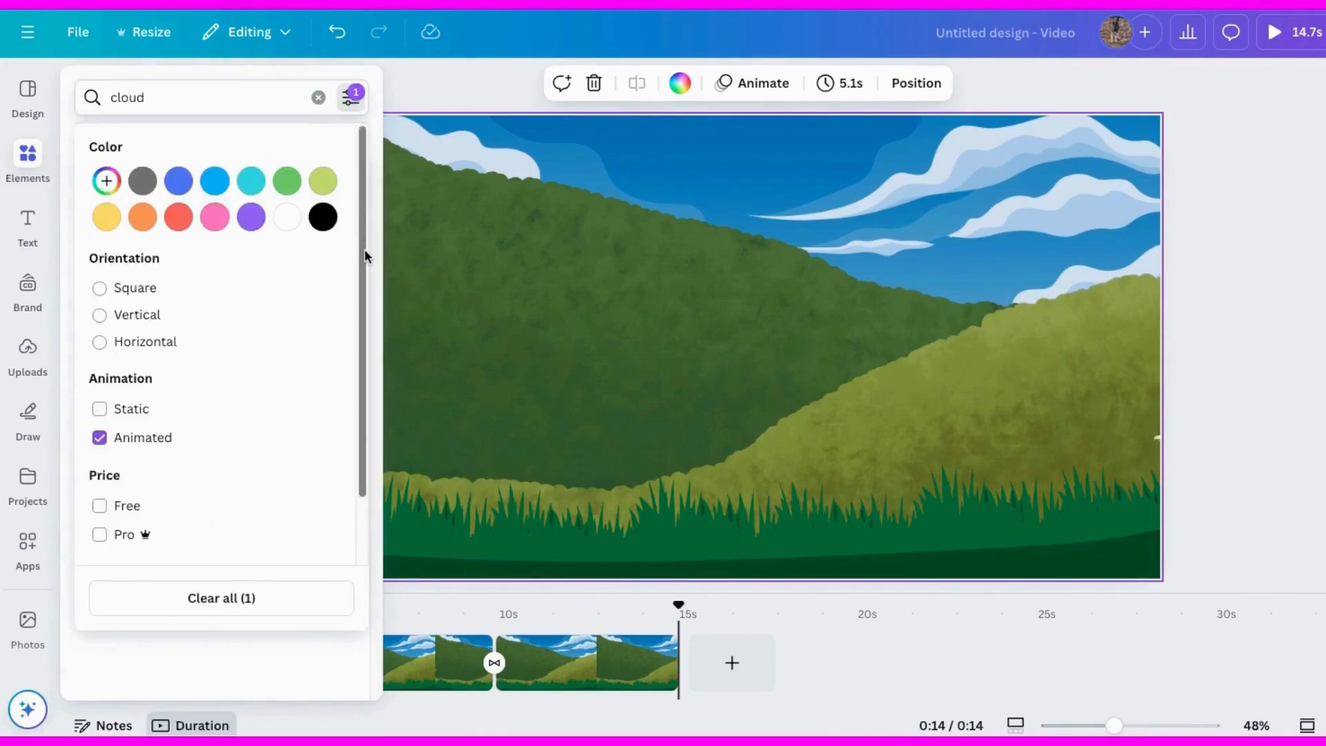
pyautogui.click(371, 251)
pyautogui.click(121, 139)
pyautogui.scroll(-5, 269, 394)
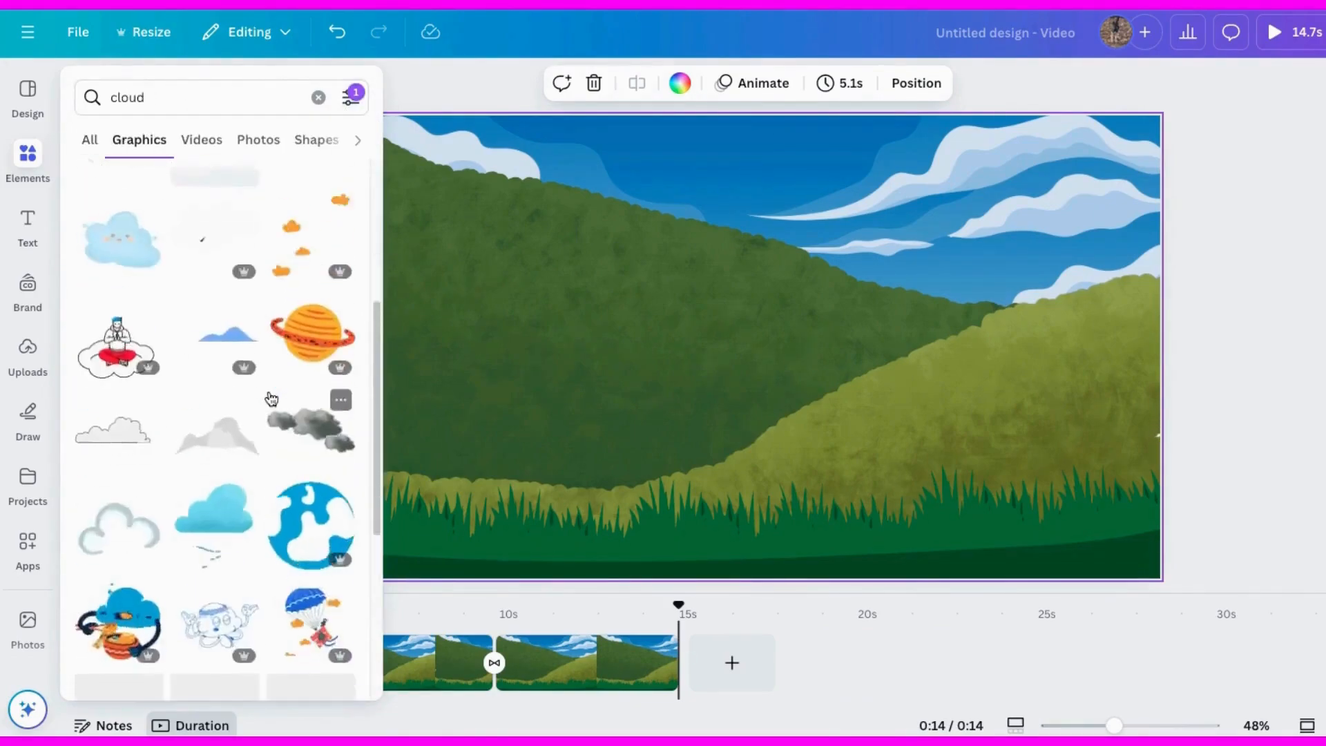
pyautogui.scroll(5, 273, 390)
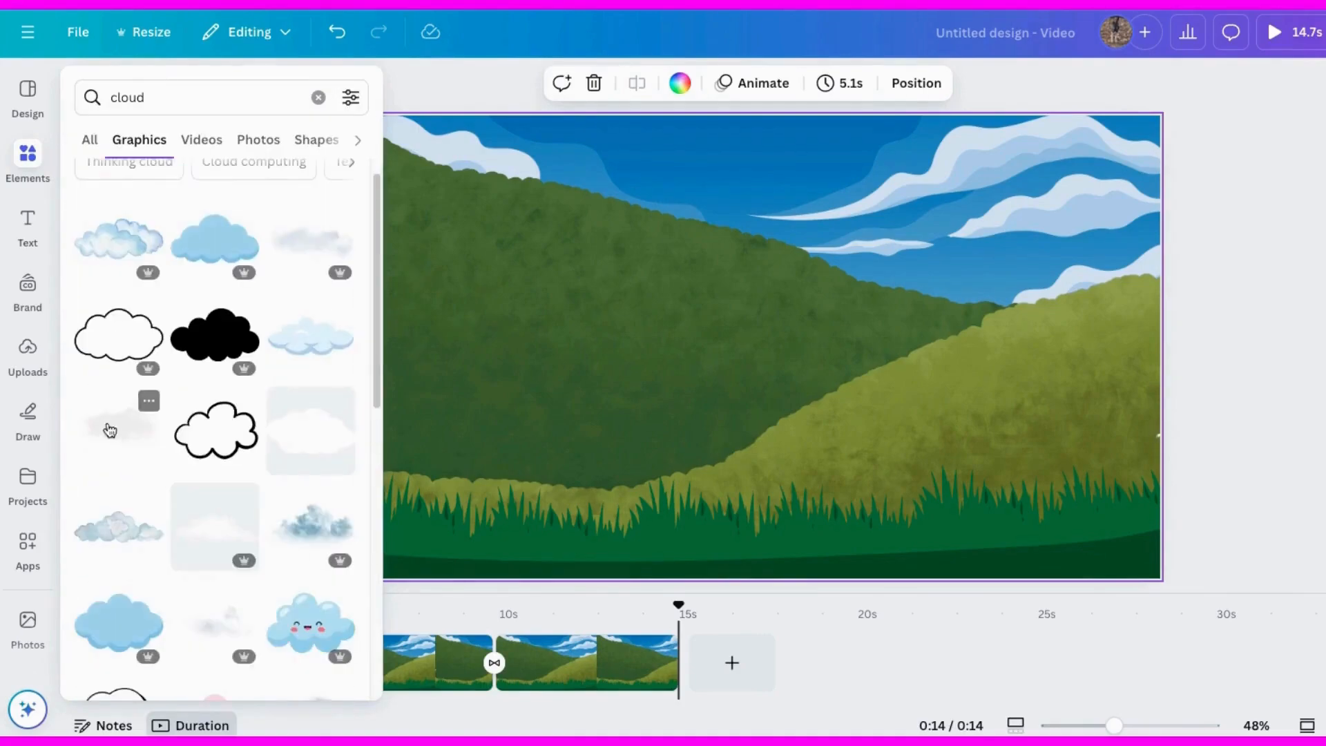
# Step: Add the soft, wispy white cloud graphic to the first page, resize it and place it across the valley's left edge
pyautogui.click(111, 429)
pyautogui.moveTo(415, 161); pyautogui.dragTo(711, 279)
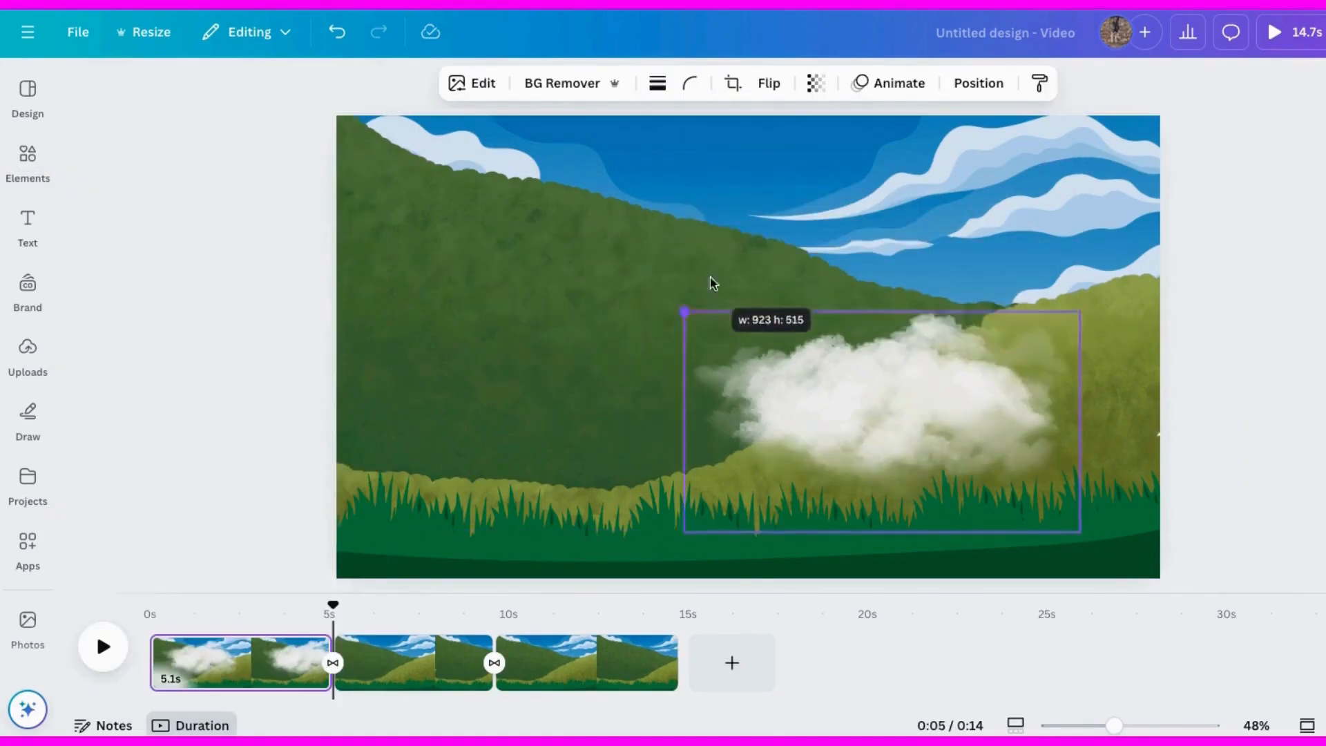
pyautogui.moveTo(863, 428); pyautogui.dragTo(447, 436)
# Step: Set the cloud's transparency to 52 and move its layer between the light and dark green hills
pyautogui.click(815, 83)
pyautogui.moveTo(865, 157); pyautogui.dragTo(795, 159)
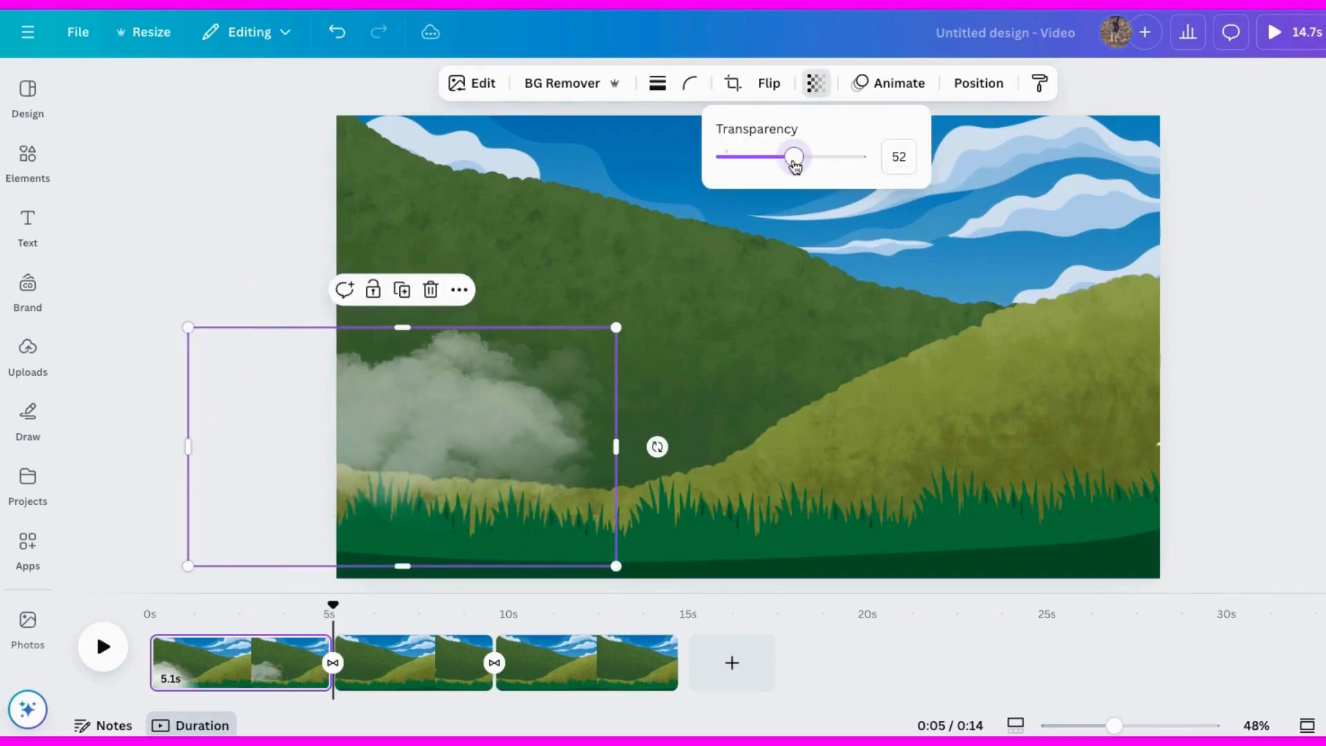
pyautogui.click(978, 82)
pyautogui.moveTo(255, 267); pyautogui.dragTo(255, 438)
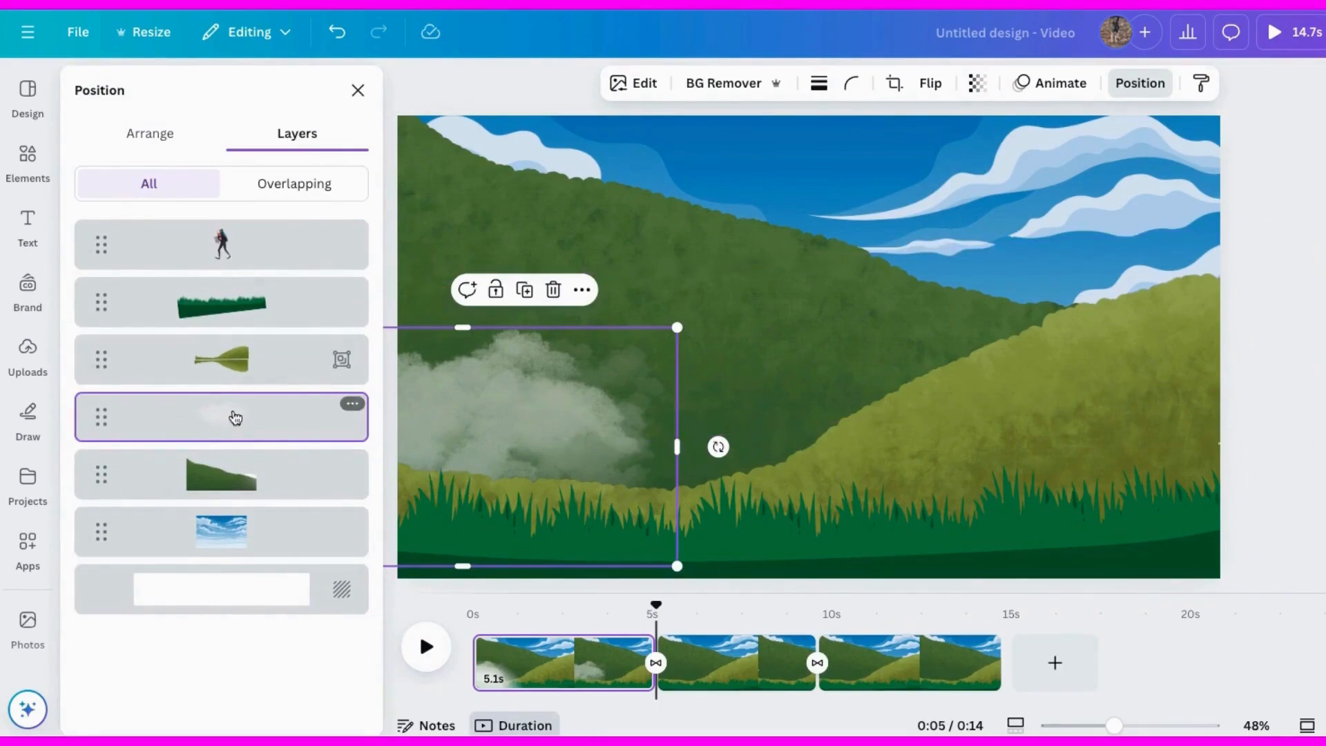
# Step: Duplicate the cloud and place the copy where the two hills meet below the sky
pyautogui.rightClick(532, 425)
pyautogui.click(610, 272)
pyautogui.moveTo(587, 415); pyautogui.dragTo(1090, 308)
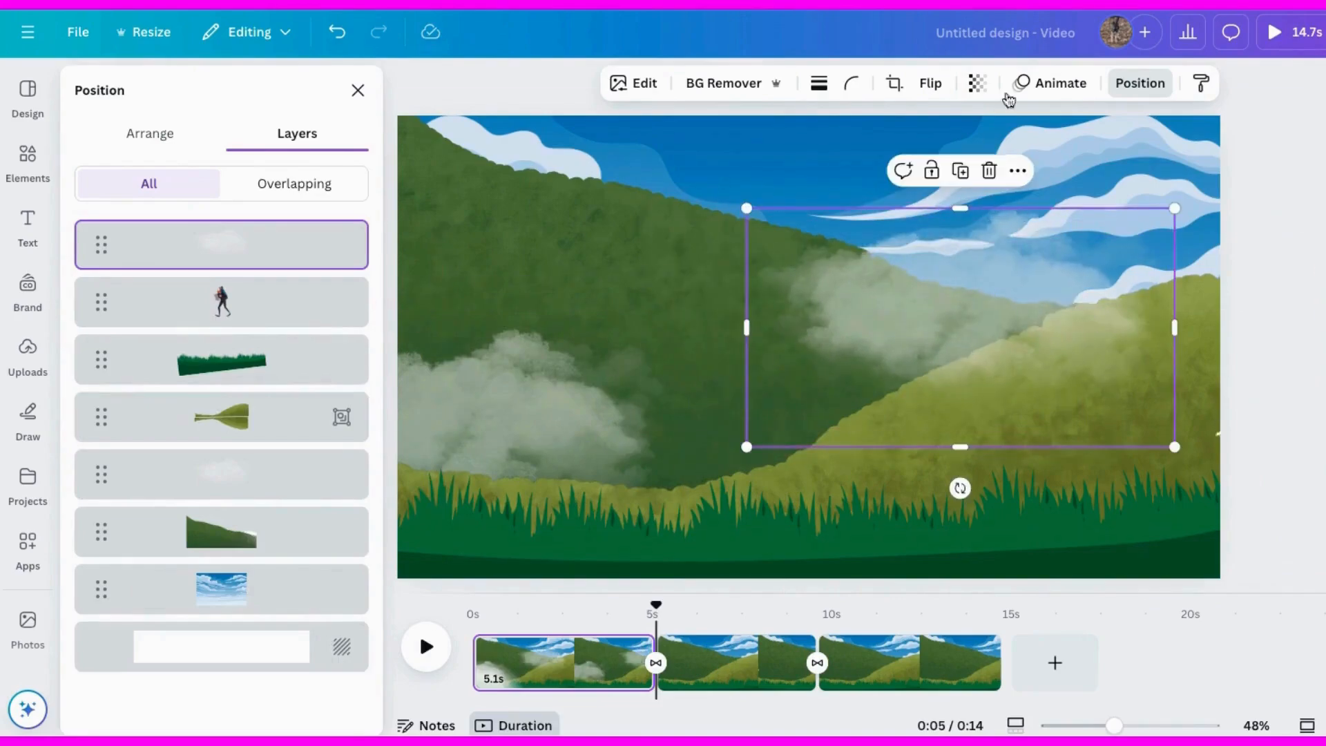
# Step: Make the copied cloud more opaque and tilt it slightly counterclockwise
pyautogui.click(977, 83)
pyautogui.moveTo(954, 159); pyautogui.dragTo(996, 159)
pyautogui.moveTo(960, 489); pyautogui.dragTo(983, 487)
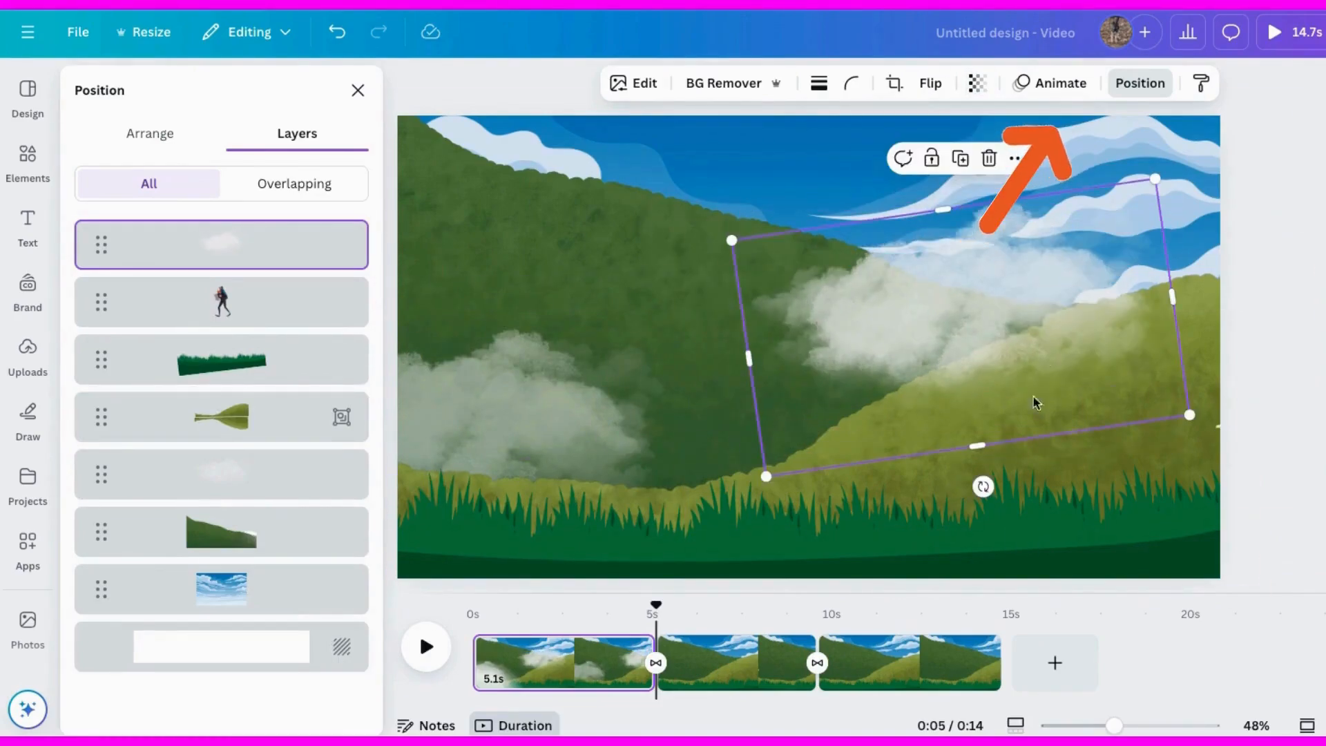
# Step: Apply the Wiggle add-on effect to the tilted cloud at a very low intensity
pyautogui.click(1050, 83)
pyautogui.scroll(-10, 263, 396)
pyautogui.click(149, 670)
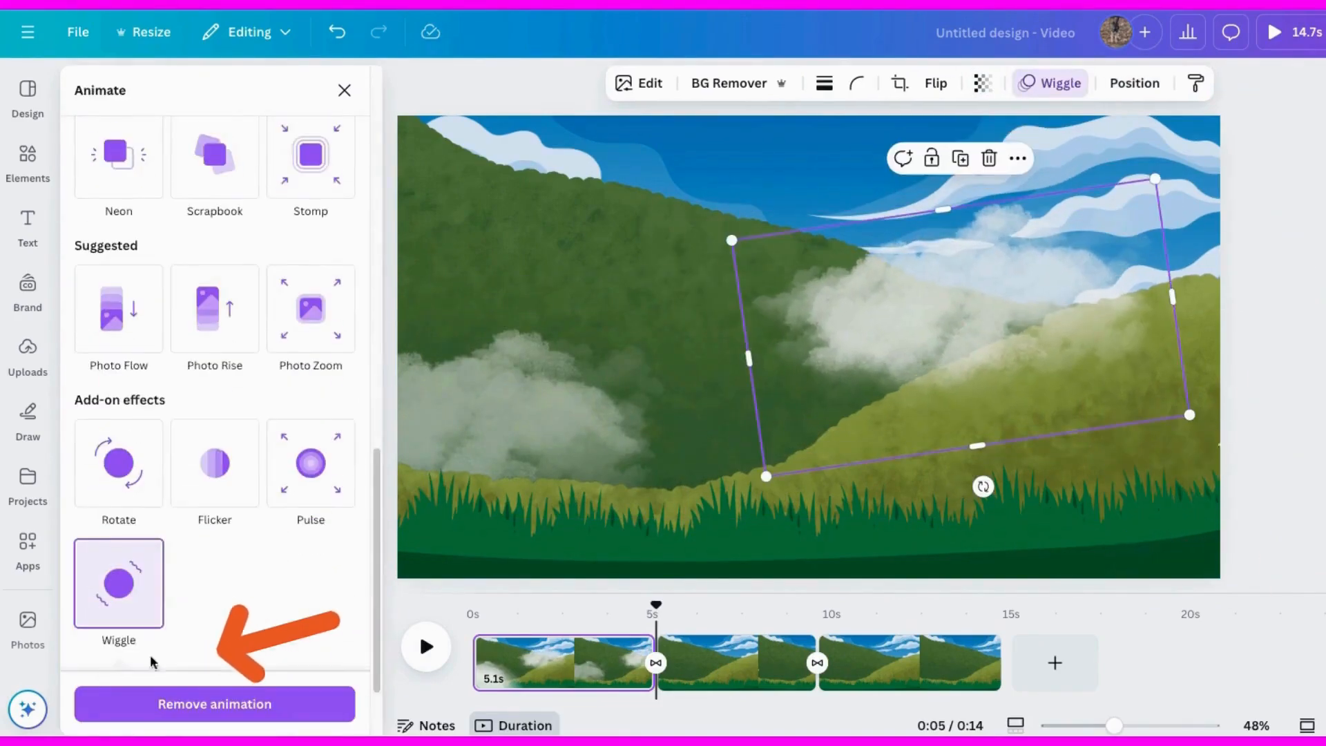
pyautogui.scroll(-3, 207, 622)
pyautogui.moveTo(216, 609); pyautogui.dragTo(91, 608)
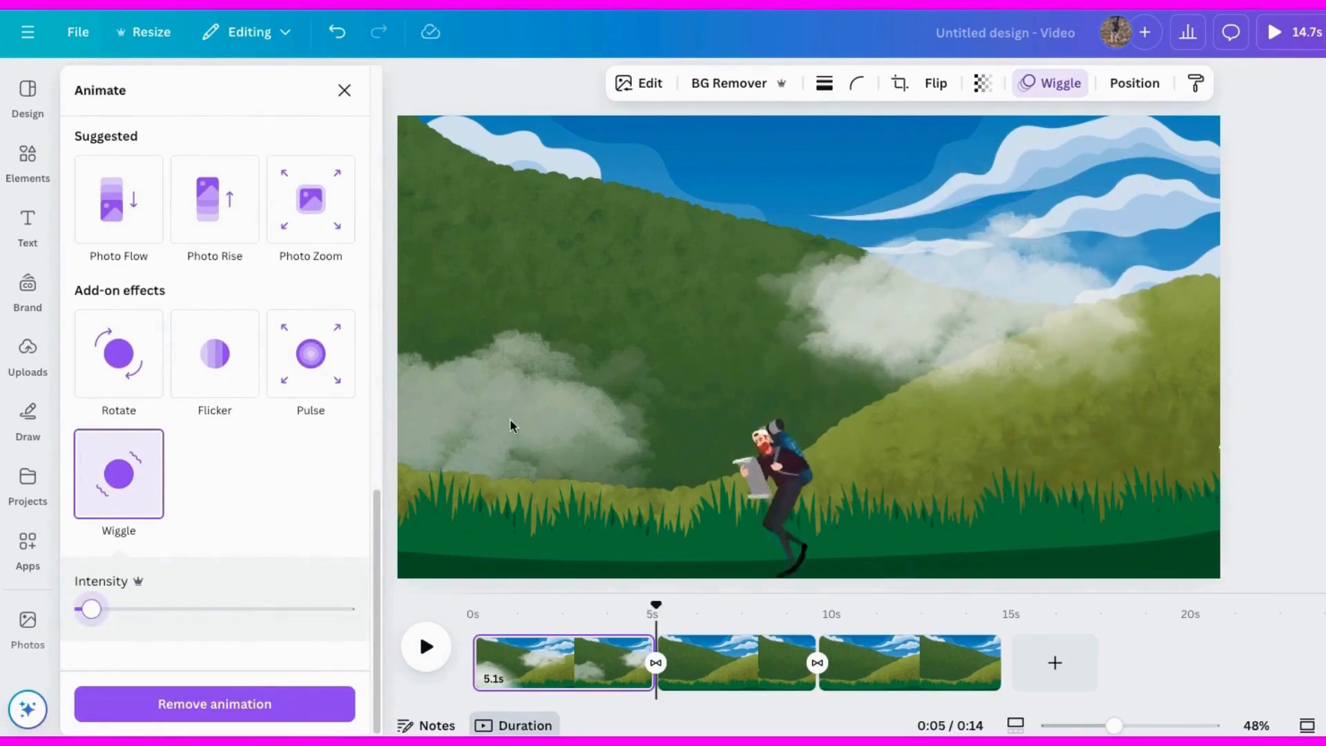
# Step: Move the tilted cloud's layer directly behind the light green hill, above the other cloud, and select the left cloud
pyautogui.click(508, 358)
pyautogui.click(999, 83)
pyautogui.moveTo(228, 362); pyautogui.dragTo(224, 414)
pyautogui.moveTo(222, 474)
pyautogui.mouseDown()
pyautogui.moveTo(222, 562)
pyautogui.moveTo(210, 532)
pyautogui.moveTo(223, 474)
pyautogui.mouseUp()
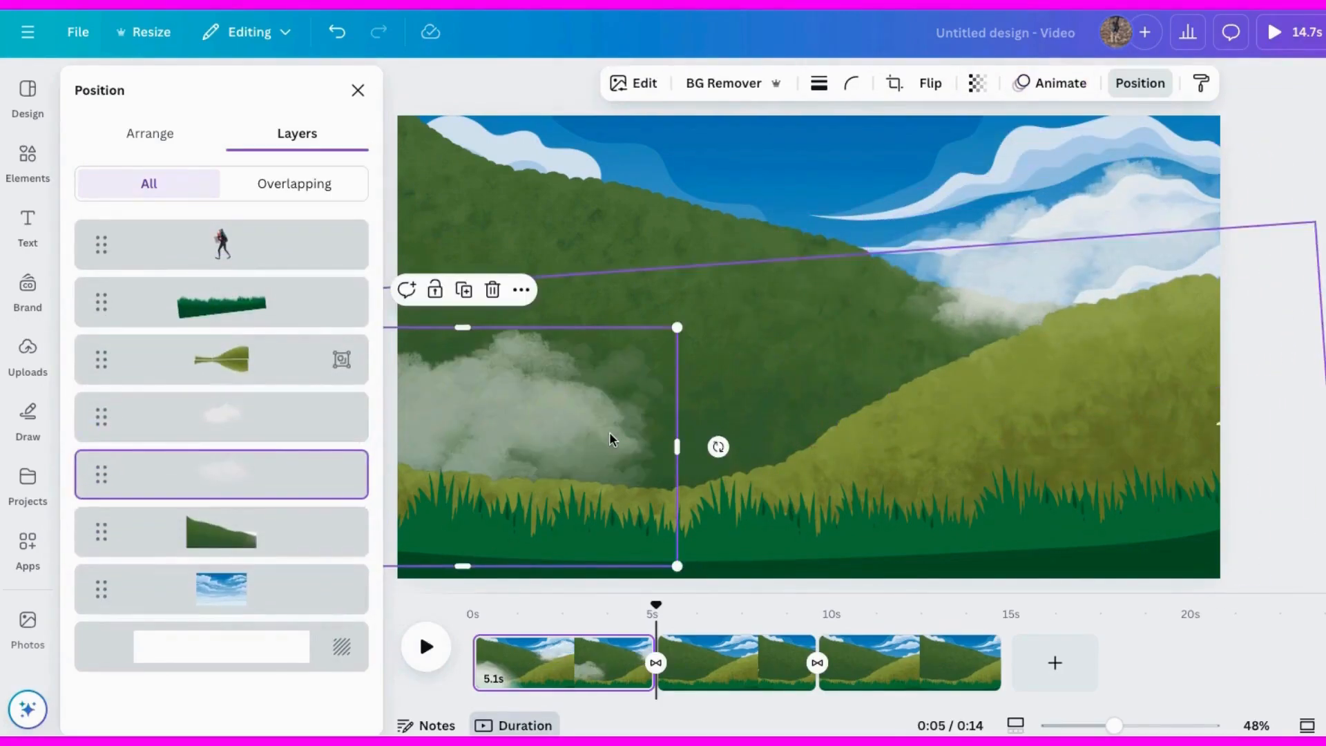
# Step: Apply the Wiggle add-on effect to the left cloud at the lowest intensity and preview the video
pyautogui.click(1060, 83)
pyautogui.scroll(-5, 201, 483)
pyautogui.click(119, 474)
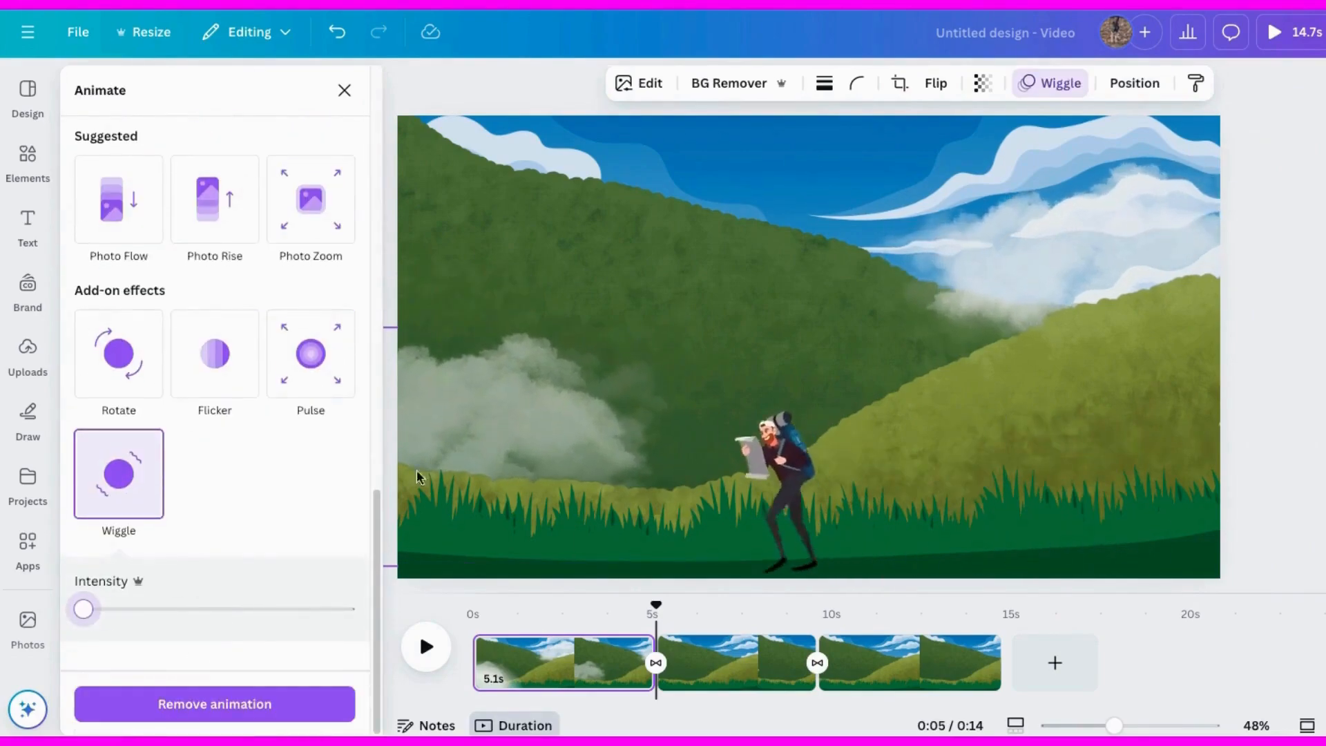
pyautogui.moveTo(653, 619); pyautogui.dragTo(443, 660)
pyautogui.click(428, 651)
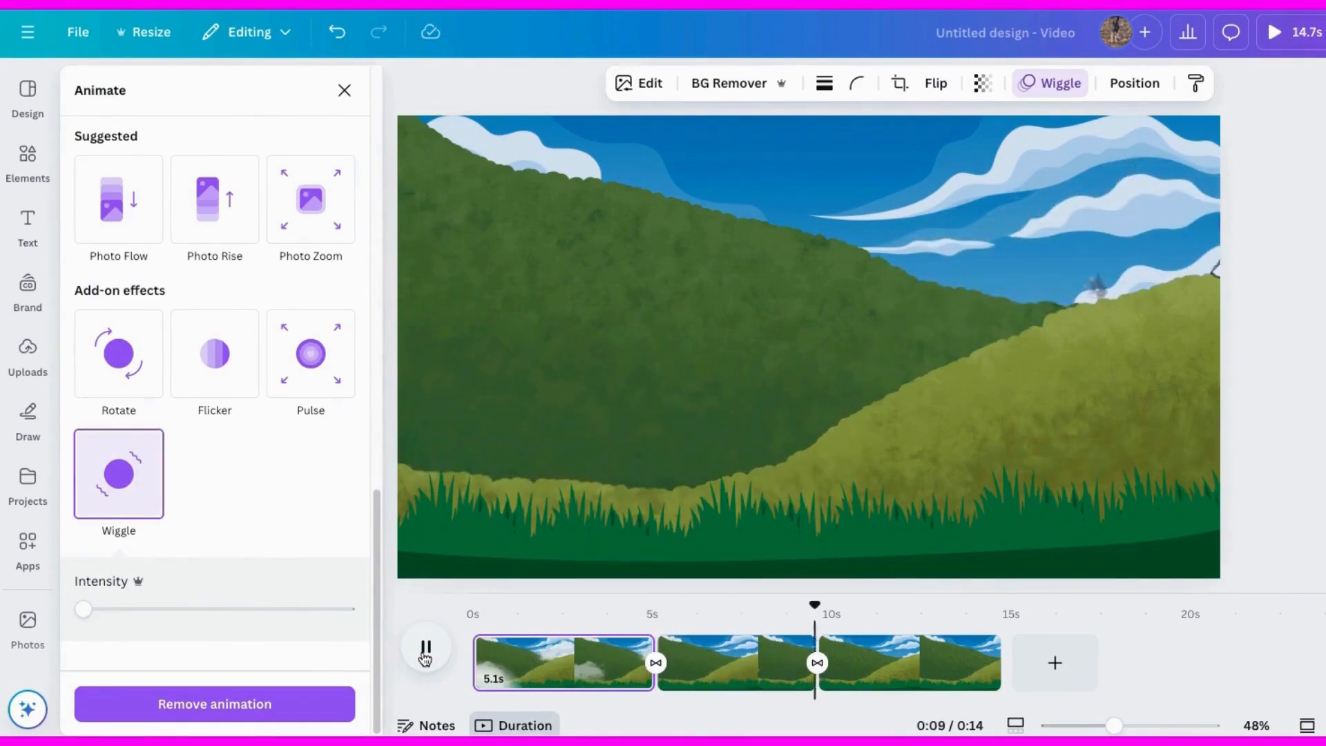
pyautogui.click(342, 92)
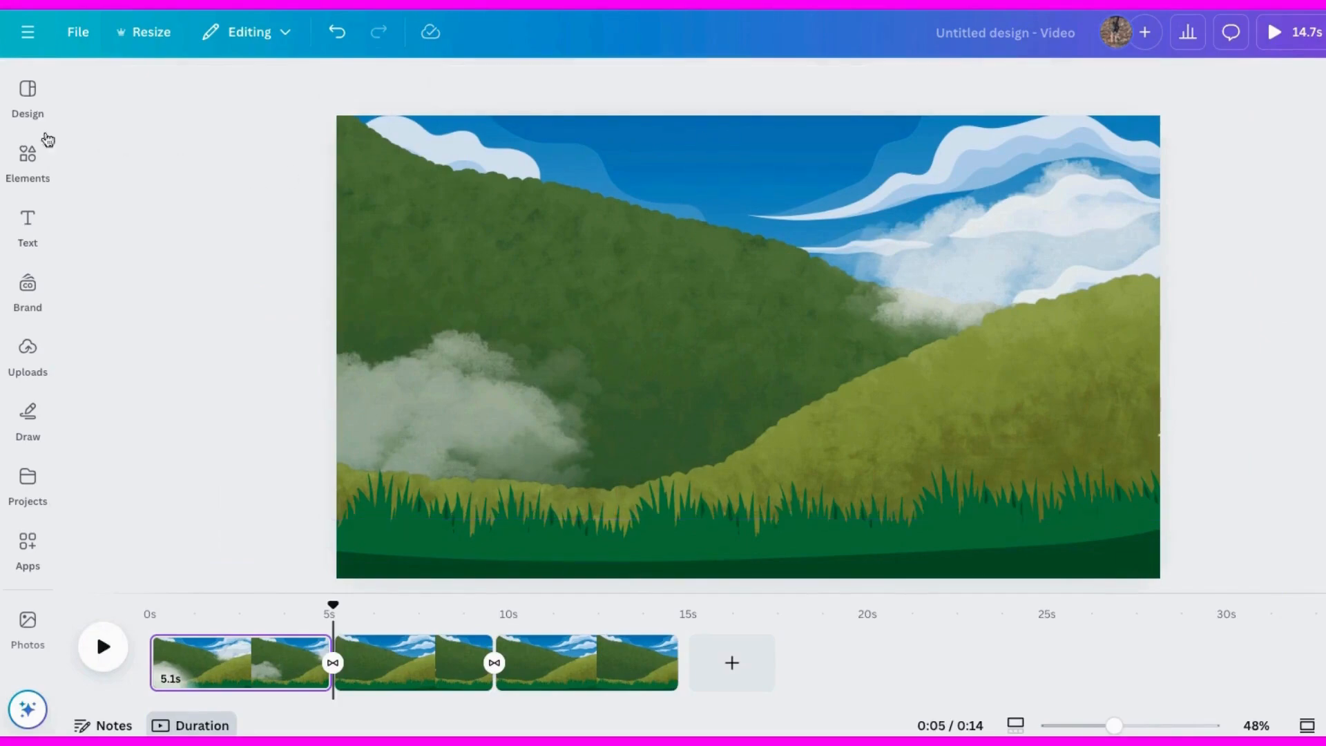
# Step: Add a soft blue cloud graphic from the cloud search results, shrink it and place it in the scene's upper-left corner
pyautogui.click(28, 159)
pyautogui.scroll(-3, 291, 429)
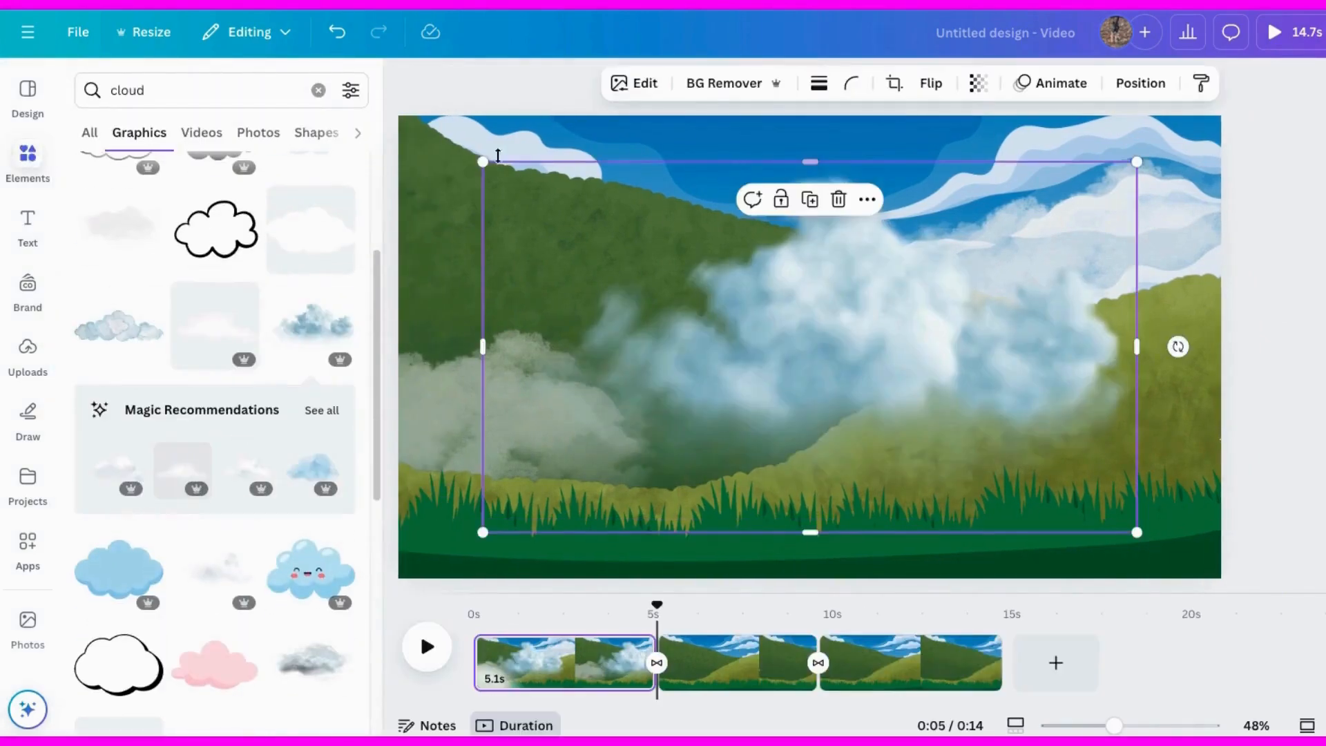
pyautogui.moveTo(483, 161); pyautogui.dragTo(734, 304)
pyautogui.moveTo(970, 403); pyautogui.dragTo(541, 137)
# Step: Make the blue cloud slightly transparent and shift it further into the upper-left corner of the sky
pyautogui.click(978, 84)
pyautogui.moveTo(1023, 157); pyautogui.dragTo(940, 166)
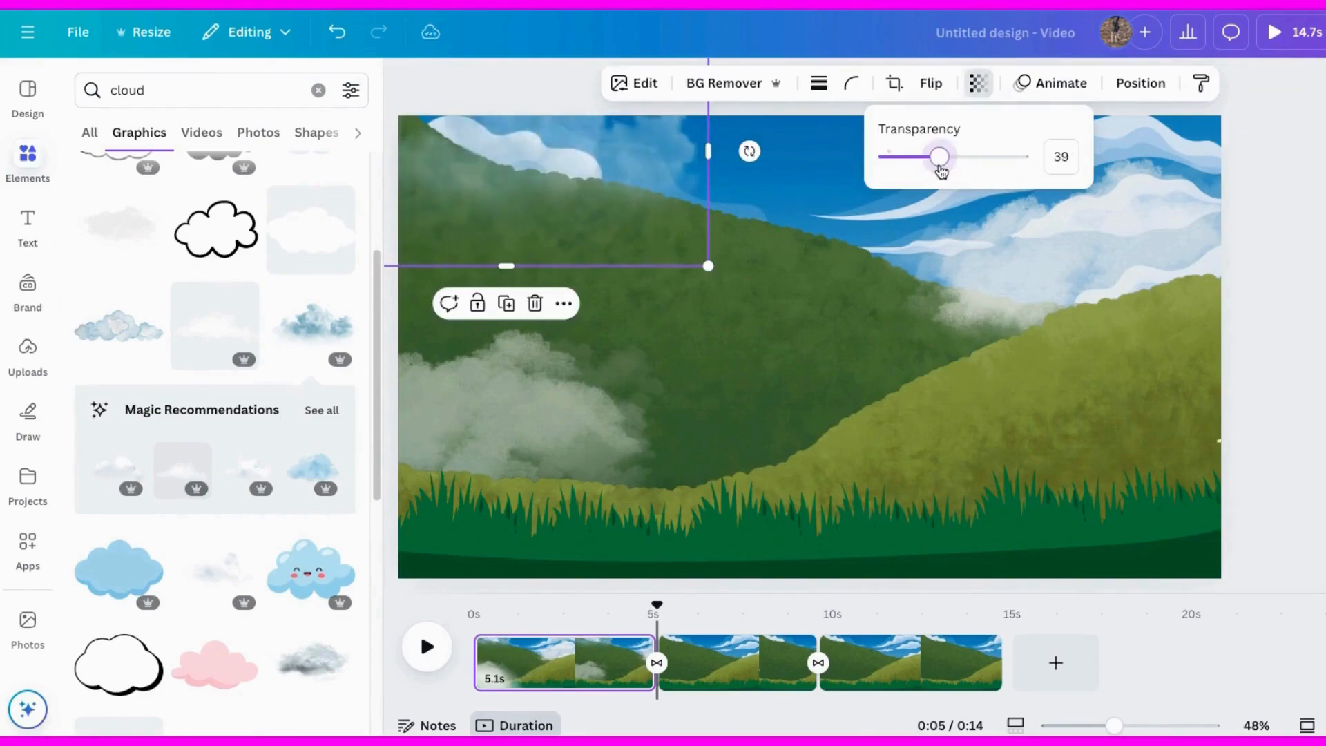
pyautogui.moveTo(529, 188)
pyautogui.mouseDown()
pyautogui.moveTo(540, 182)
pyautogui.moveTo(525, 190)
pyautogui.mouseUp()
pyautogui.click(979, 83)
pyautogui.moveTo(938, 157); pyautogui.dragTo(1000, 157)
pyautogui.moveTo(589, 186); pyautogui.dragTo(503, 177)
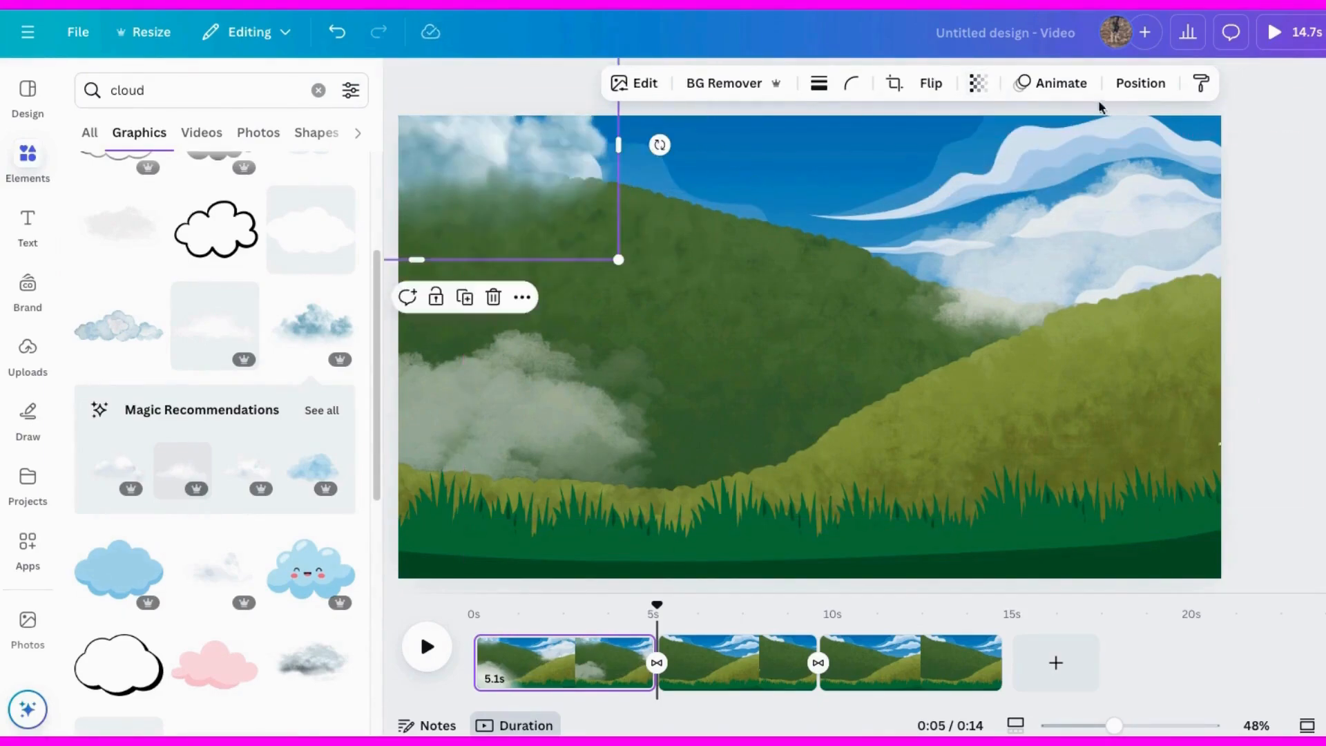
# Step: Apply the Wiggle add-on effect to the blue cloud at a very low intensity and check its place in the layer order
pyautogui.click(1061, 84)
pyautogui.scroll(-10, 268, 608)
pyautogui.click(119, 654)
pyautogui.moveTo(213, 613); pyautogui.dragTo(90, 613)
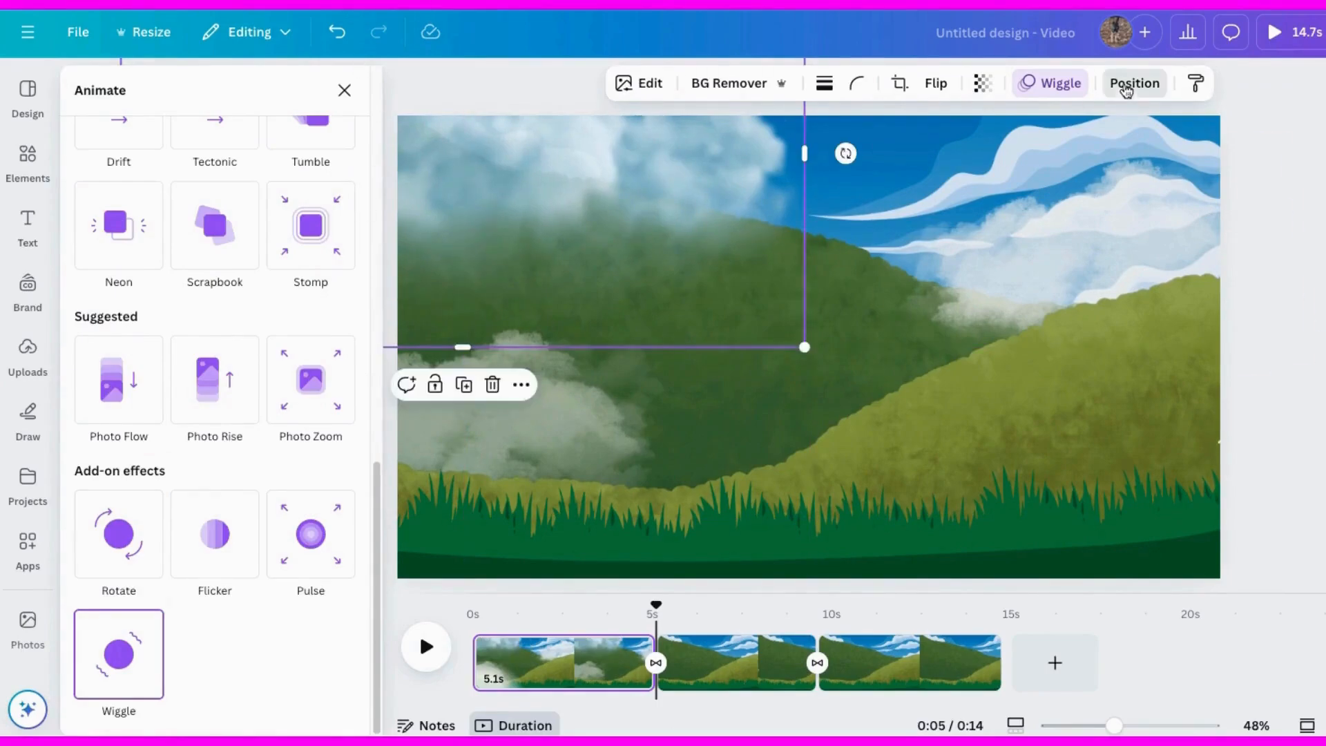
pyautogui.click(1127, 91)
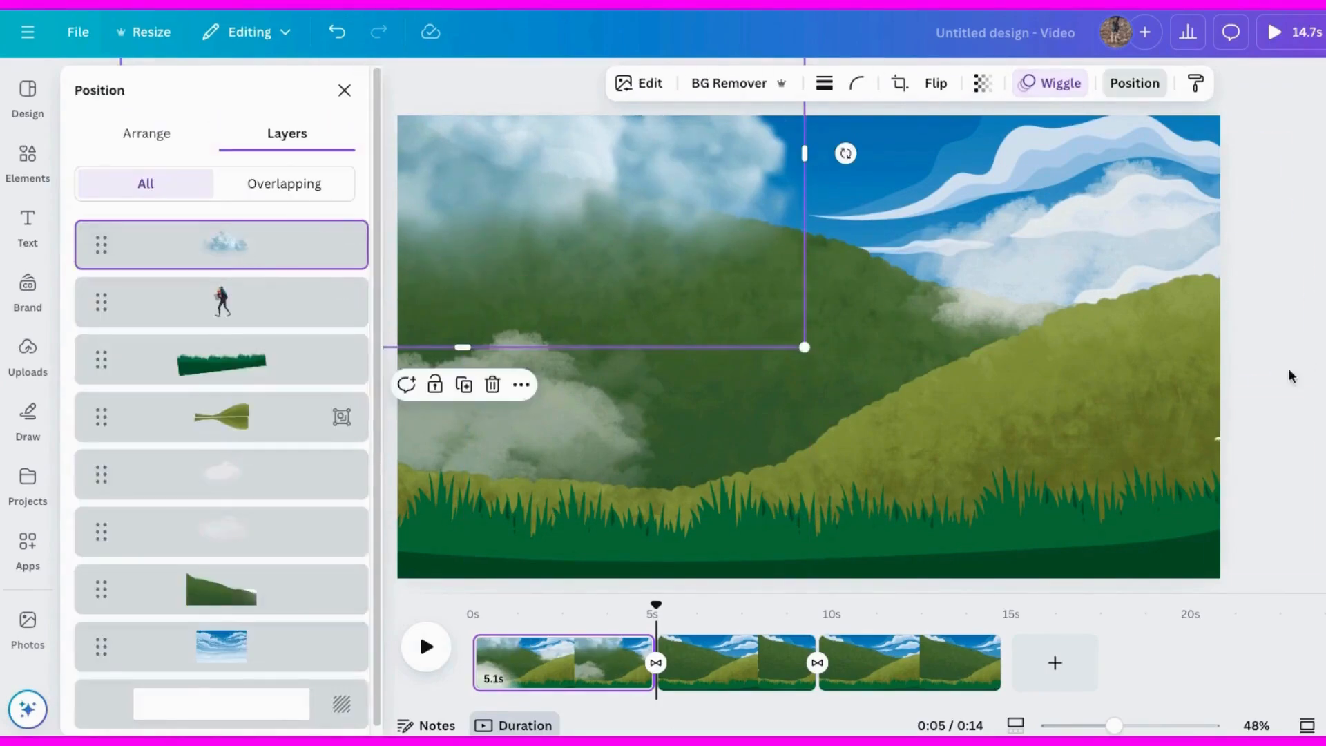
pyautogui.click(1135, 84)
# Step: Search the elements for "mountain goat" and play the video
pyautogui.moveTo(152, 91); pyautogui.dragTo(85, 61)
pyautogui.write('mountain goat')
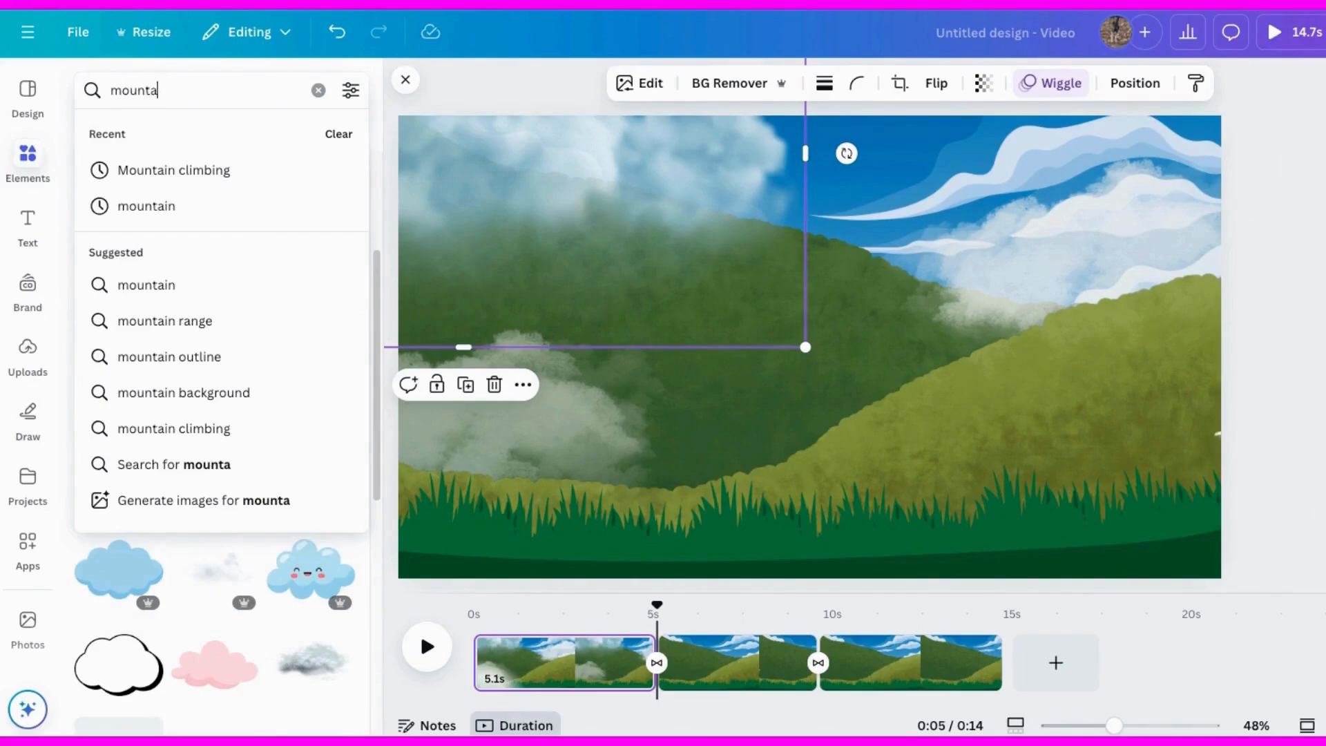
pyautogui.press('Return')
pyautogui.click(429, 647)
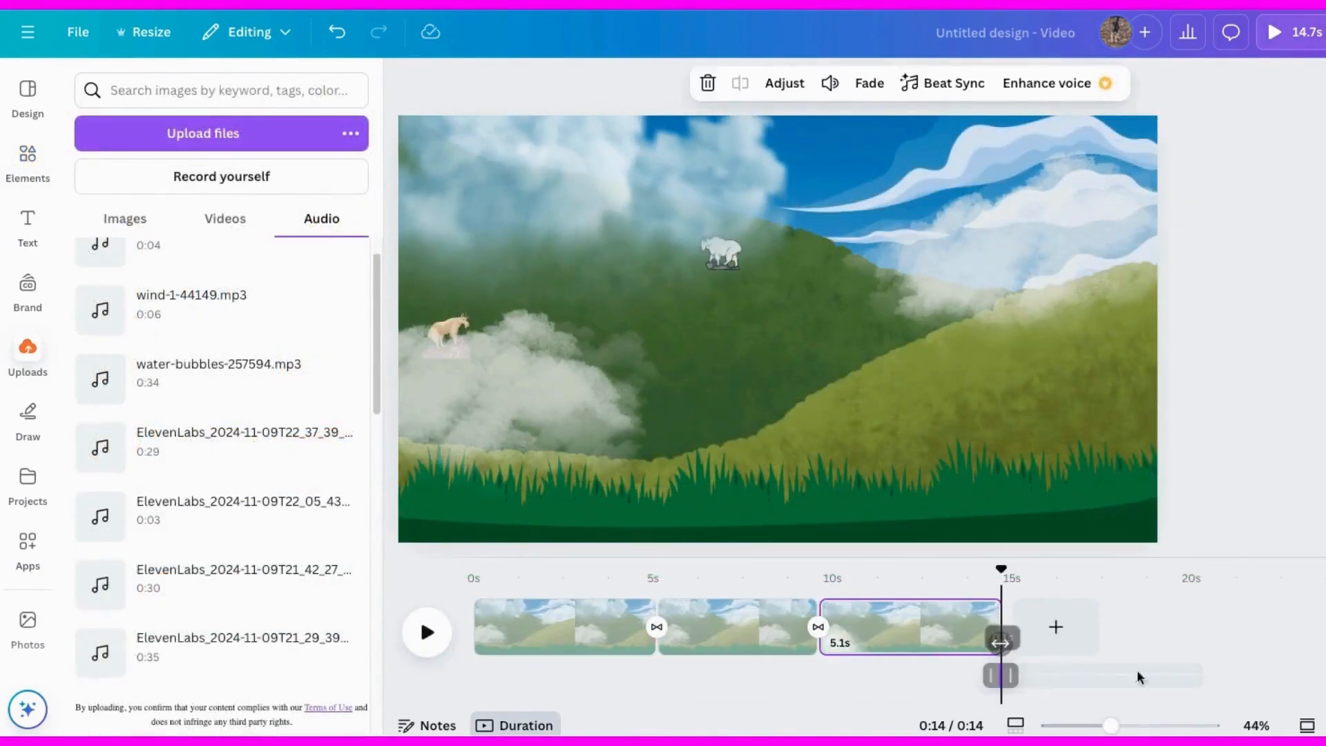
pyautogui.click(1049, 640)
pyautogui.click(1103, 625)
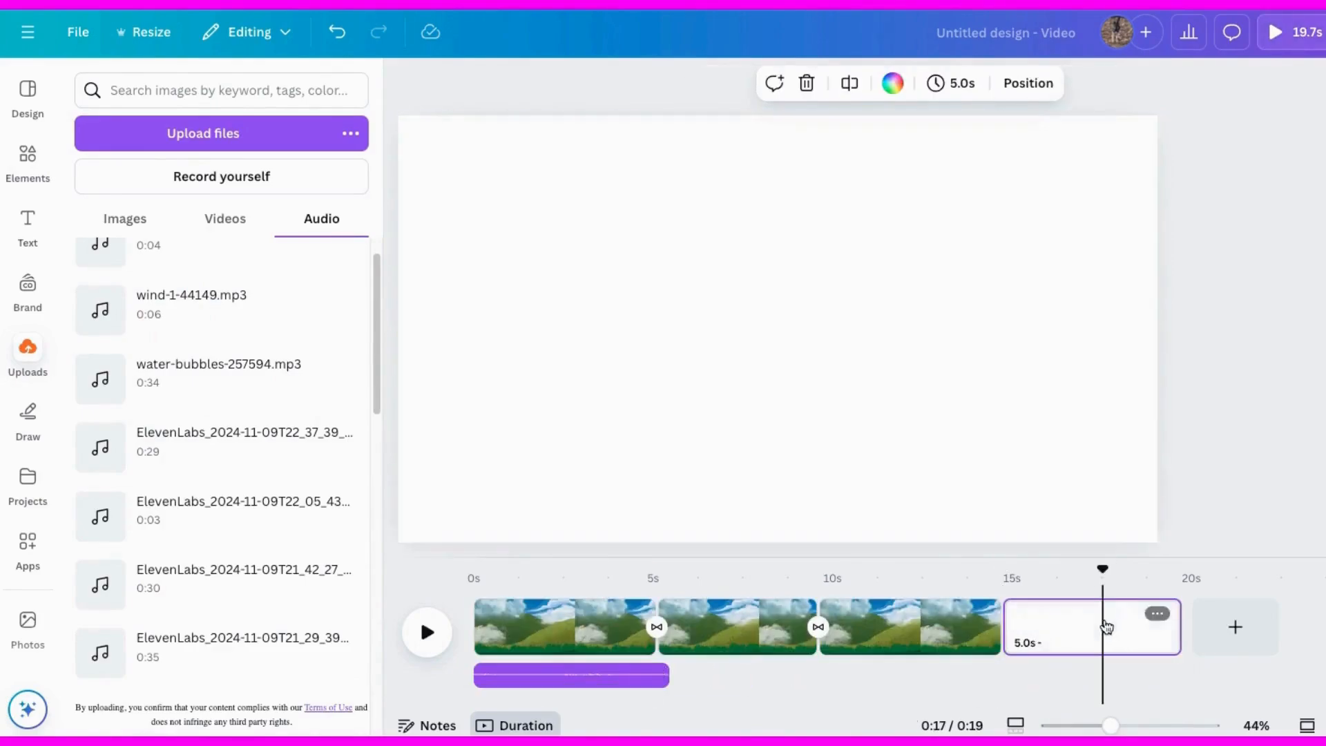
pyautogui.rightClick(1151, 610)
pyautogui.click(1229, 315)
# Step: Duplicate the wind-1-44149.mp3 audio track twice so the wind sound runs across all three pages, and play from the first page
pyautogui.rightClick(585, 675)
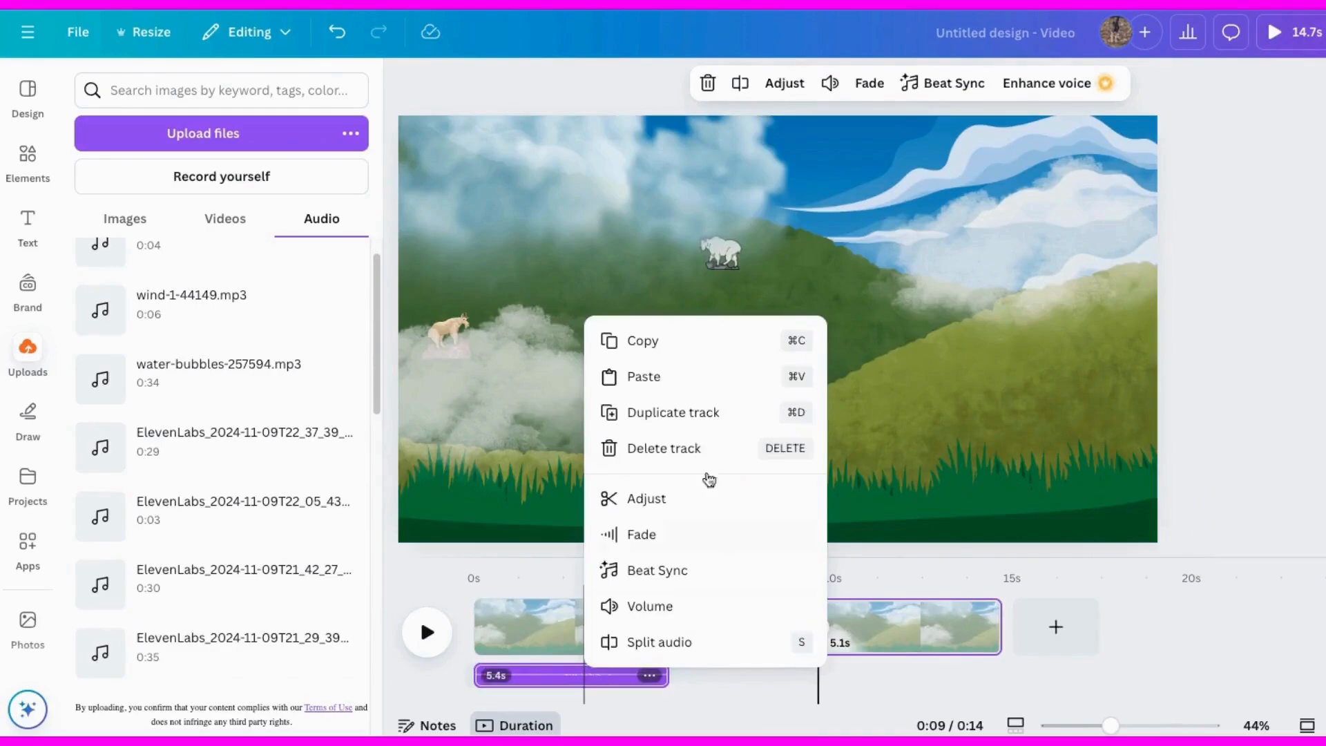
pyautogui.click(658, 412)
pyautogui.rightClick(769, 680)
pyautogui.click(837, 427)
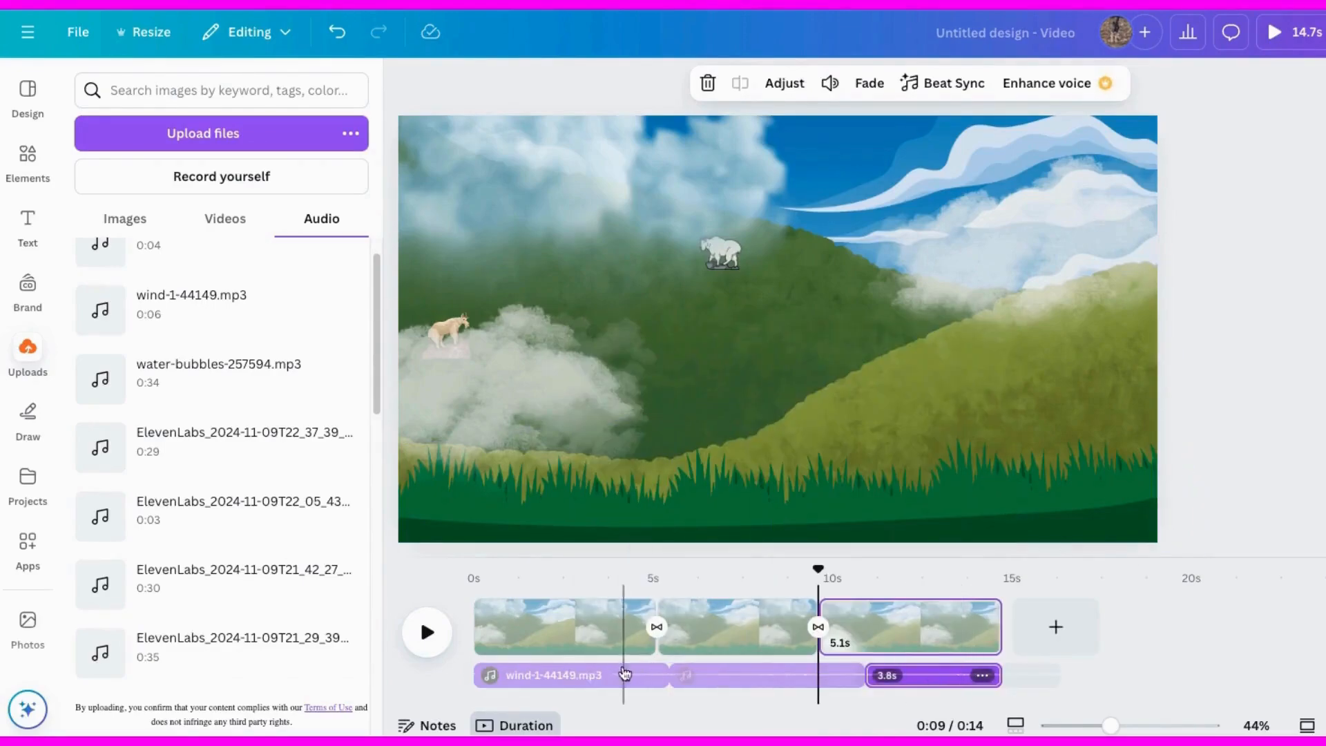
pyautogui.click(508, 653)
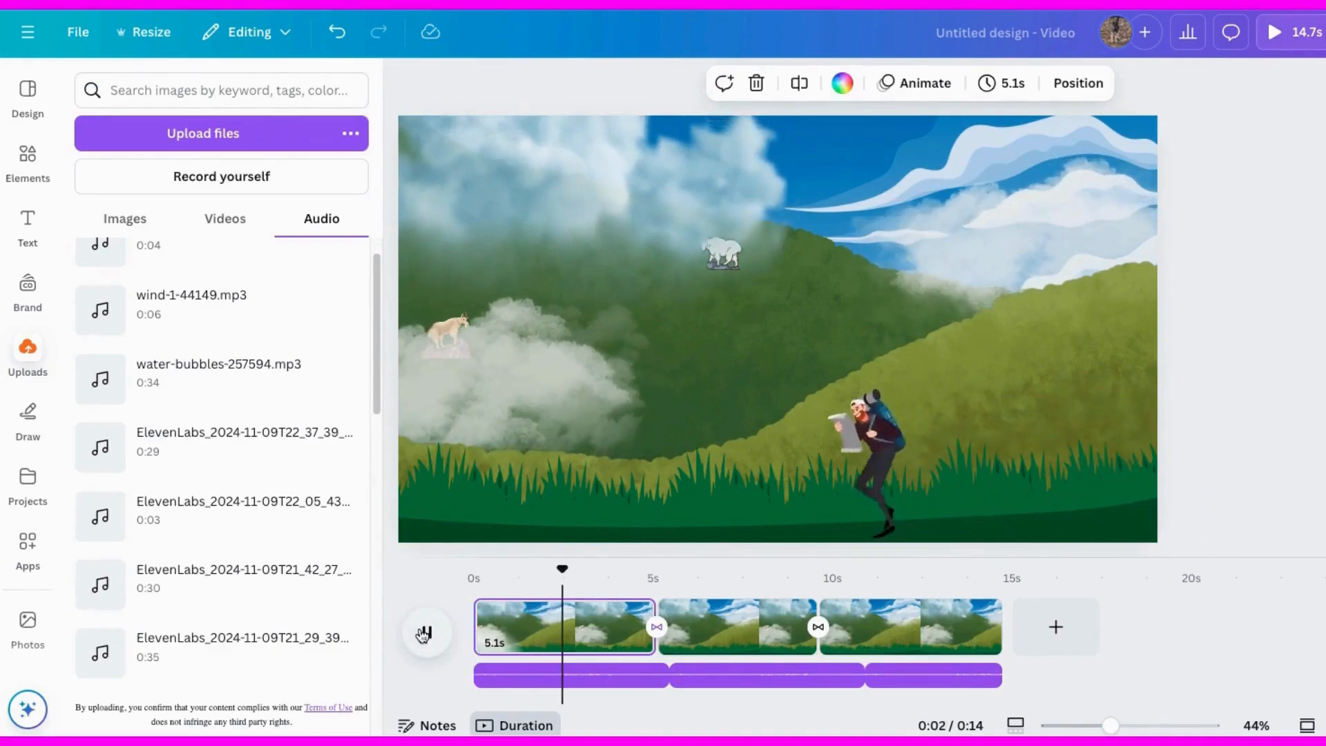
# Step: Raise the first wind track's volume to about 205 and open the volume settings of the second and third wind tracks
pyautogui.rightClick(563, 689)
pyautogui.click(573, 607)
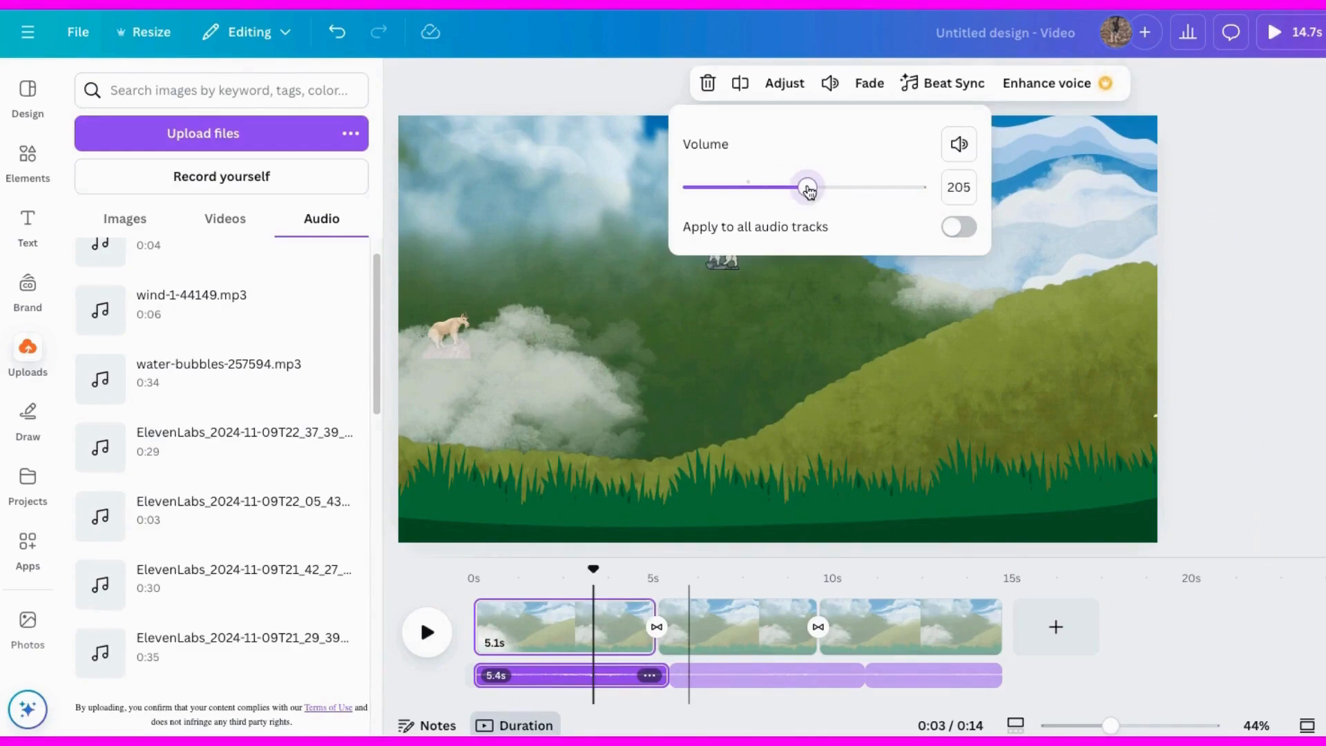
pyautogui.click(744, 675)
pyautogui.rightClick(746, 676)
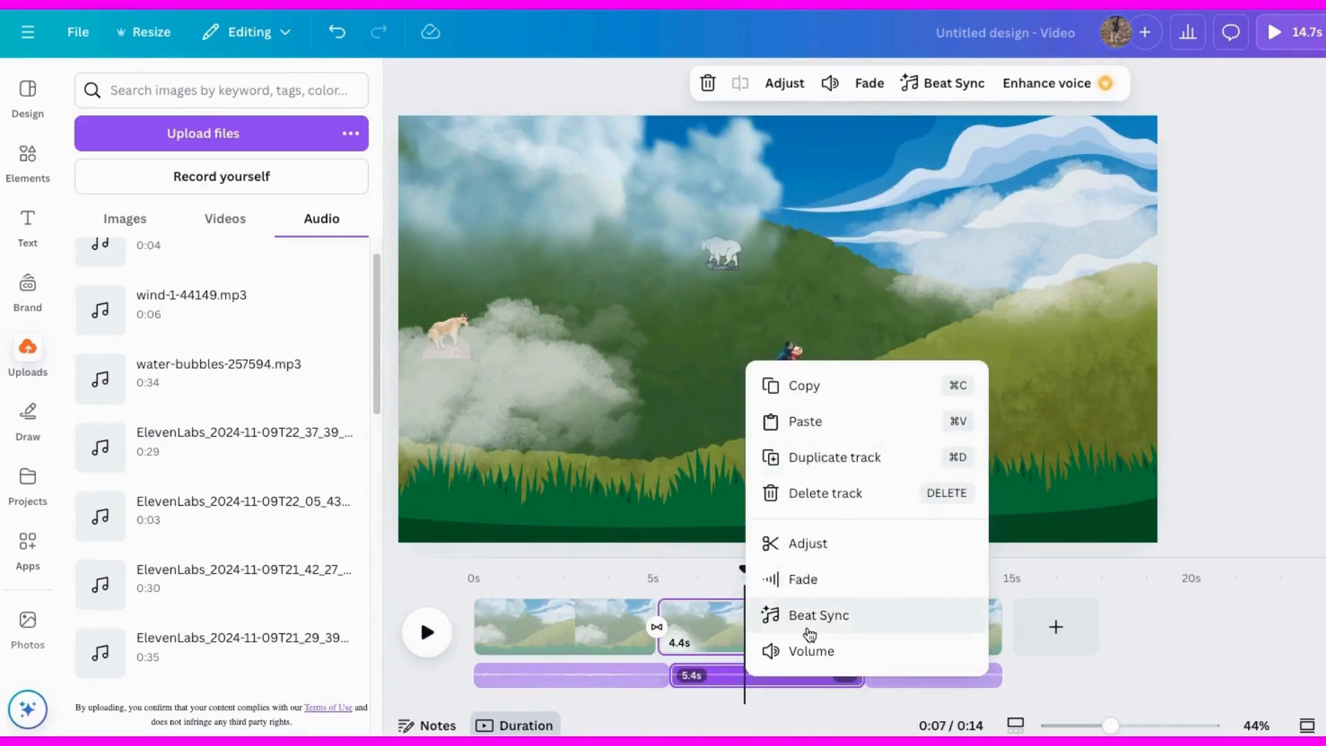
pyautogui.click(811, 651)
pyautogui.rightClick(893, 677)
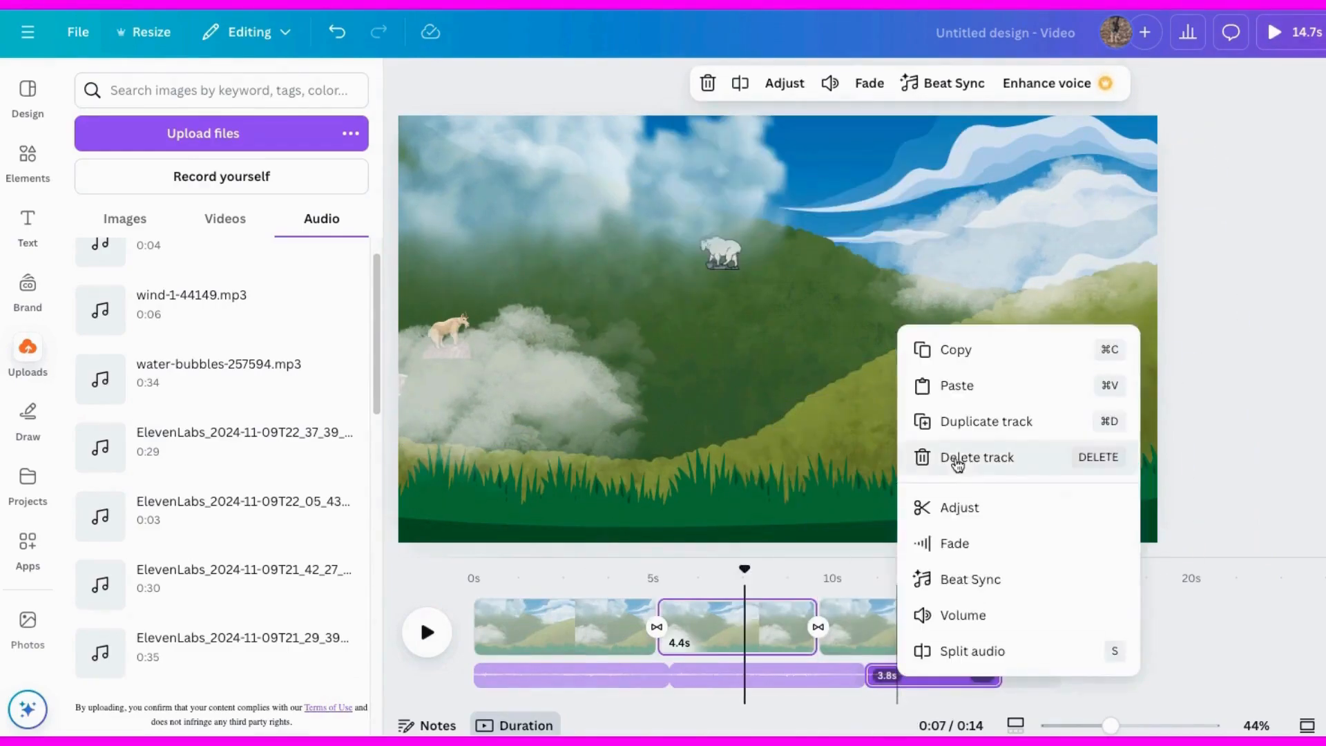
pyautogui.click(926, 613)
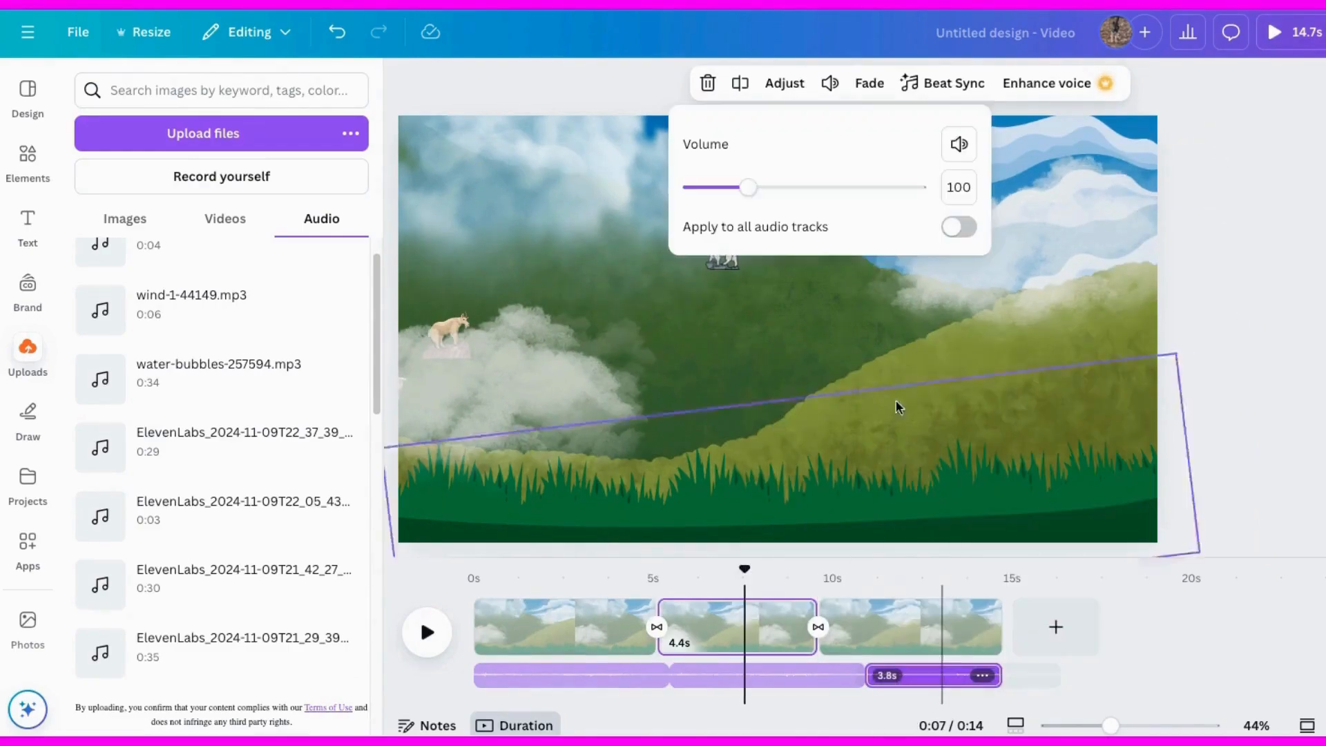
pyautogui.click(720, 653)
pyautogui.click(1009, 699)
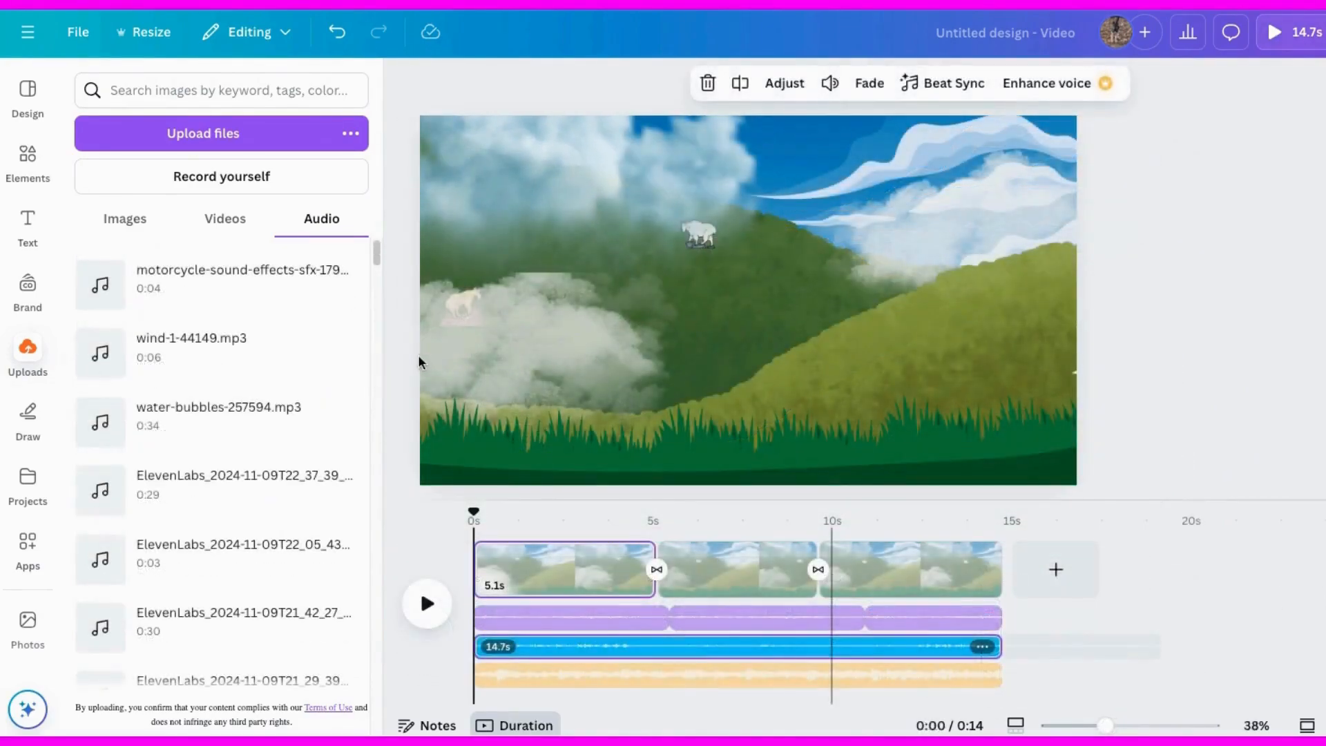
# Step: Download all three pages as an MP4 video at 1080p
pyautogui.click(77, 33)
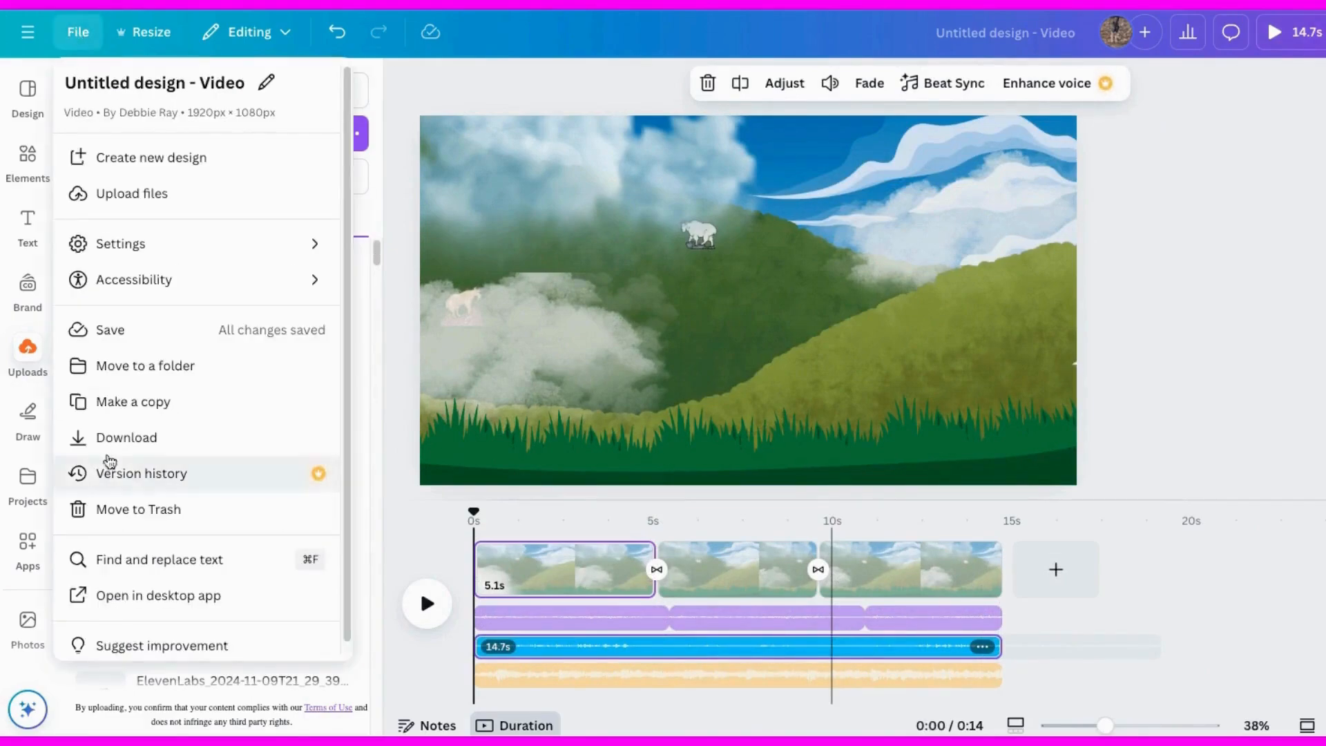
pyautogui.click(111, 444)
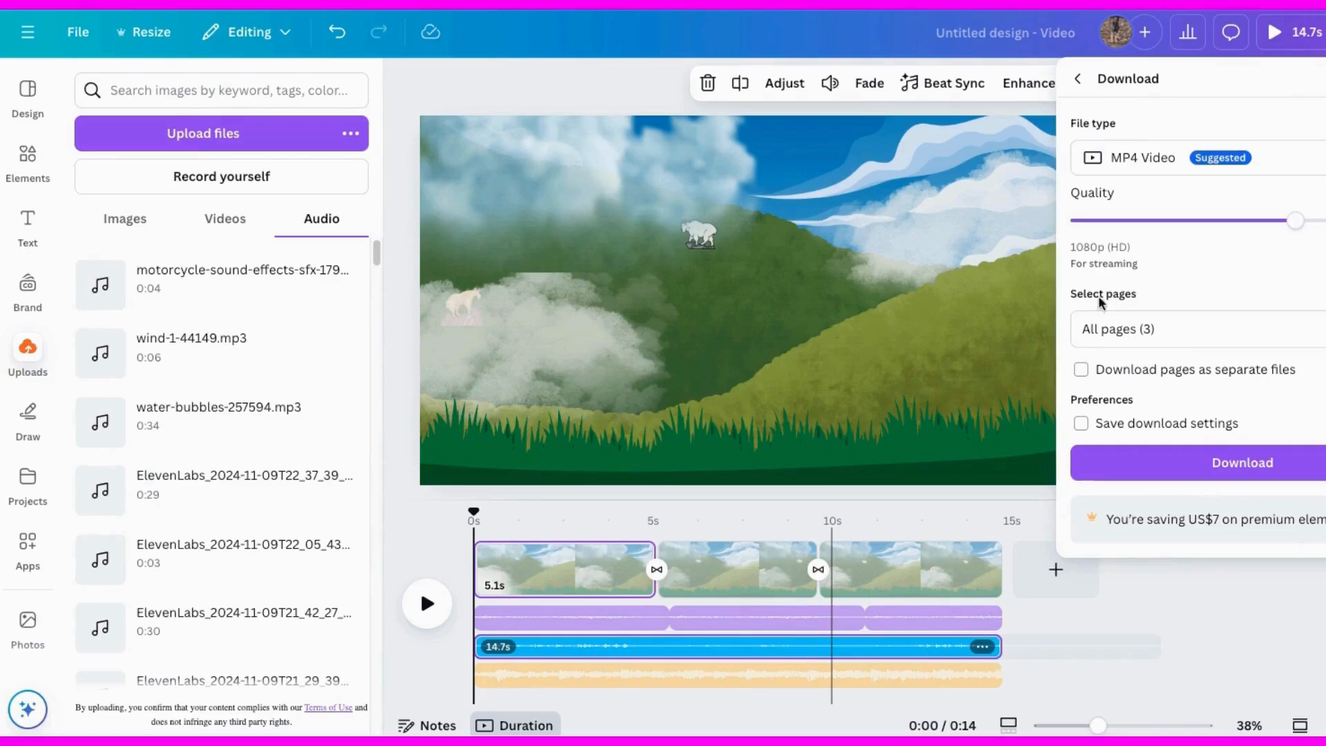
pyautogui.click(1214, 476)
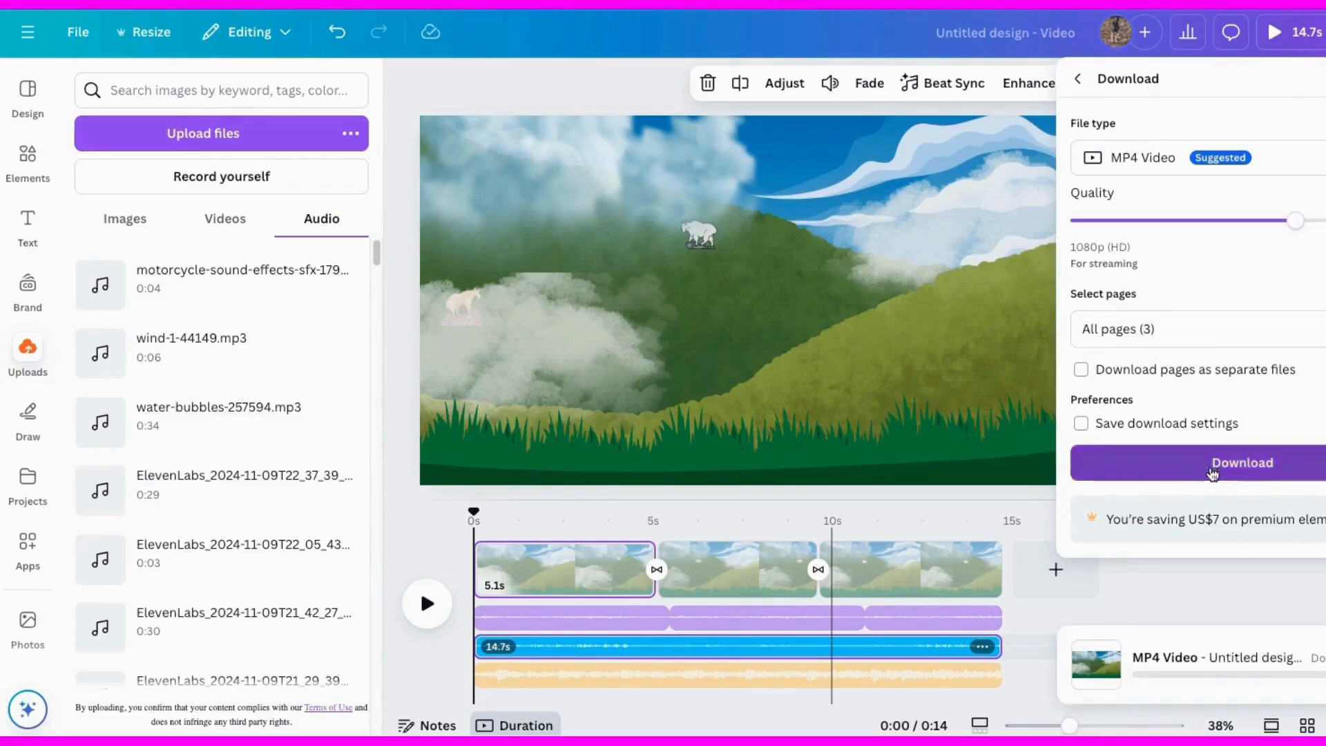